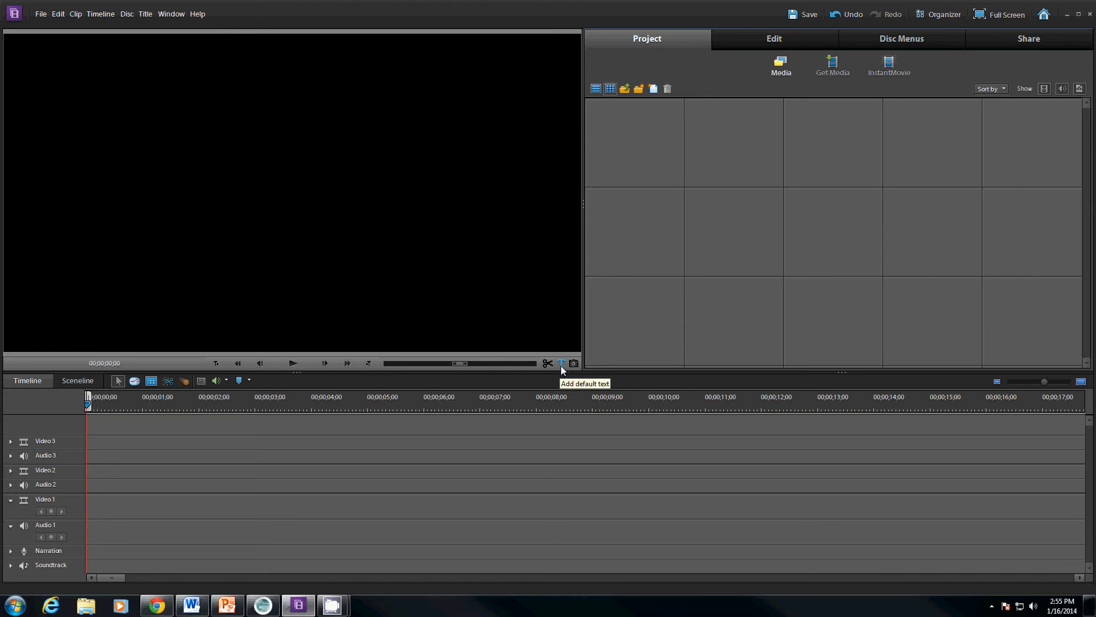
Add a default text title at the start of the timeline and replace its placeholder with "The Movie Title"
left_click(560, 364)
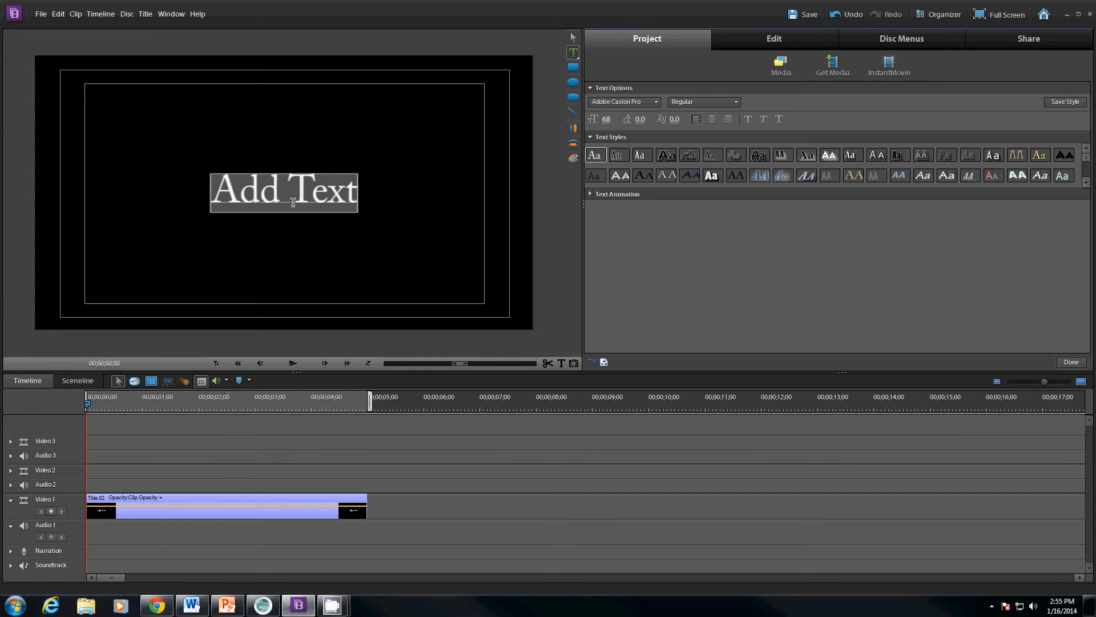
left_click_drag(223, 192, 354, 190)
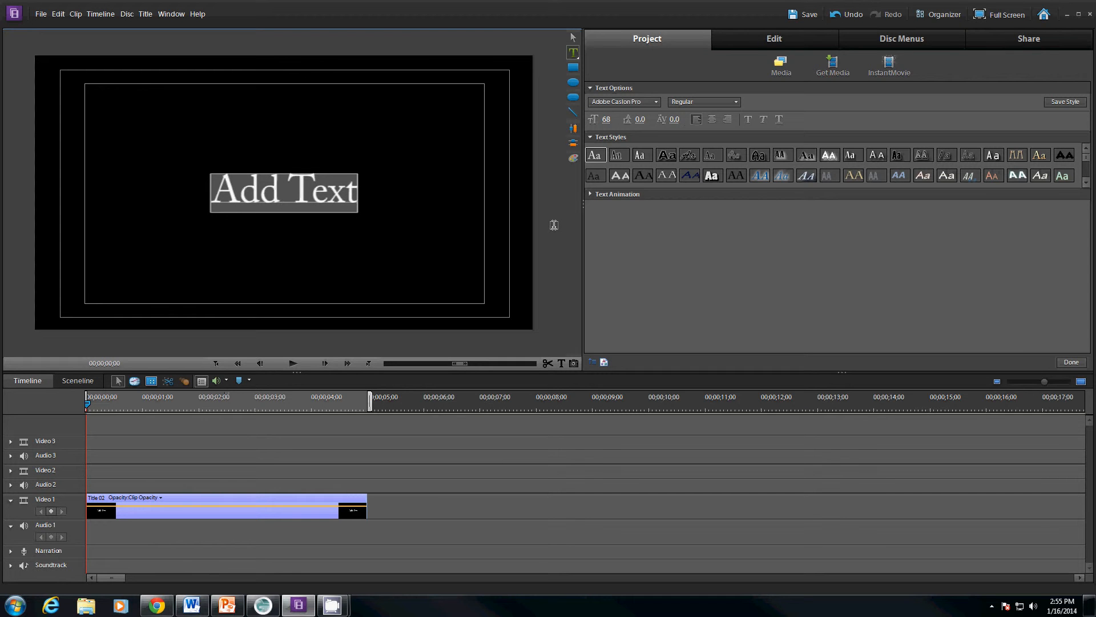
type("Th")
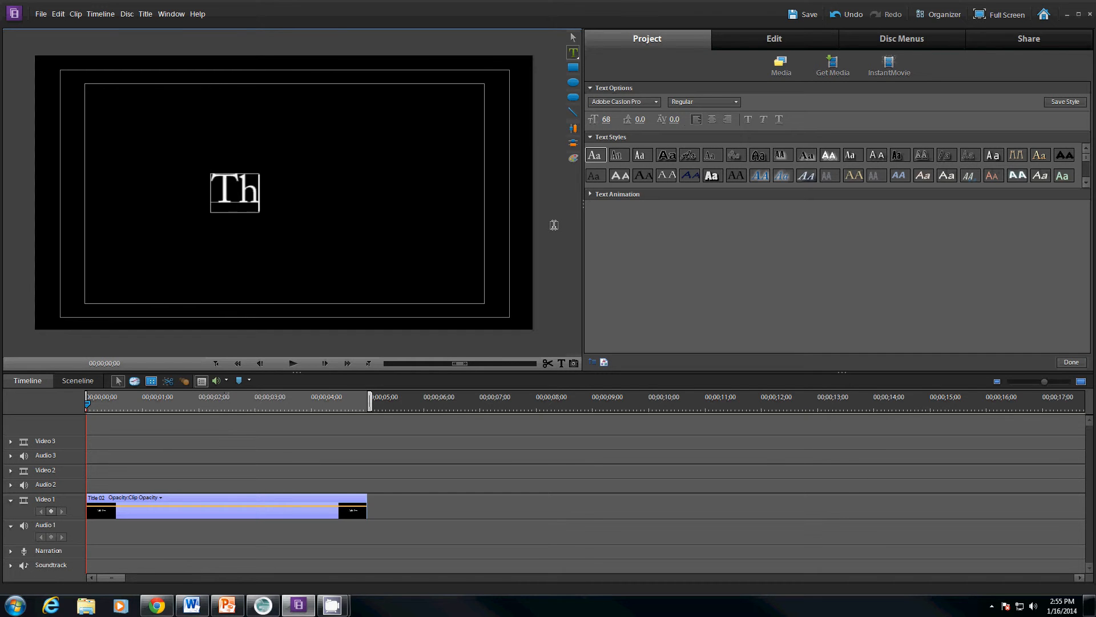
type("e Movie")
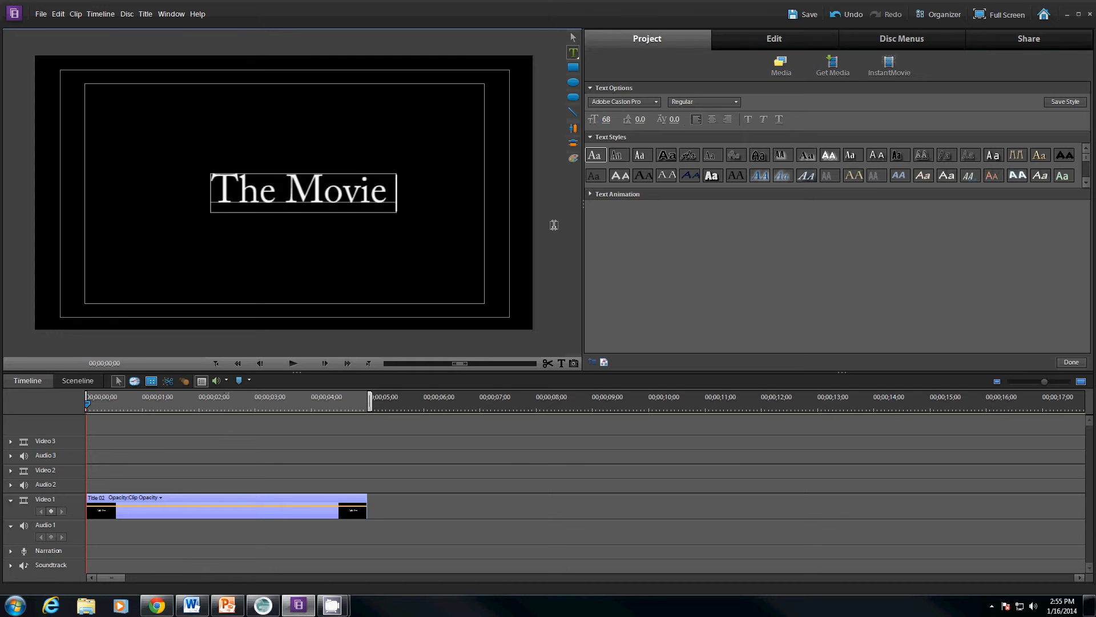
type(" Title")
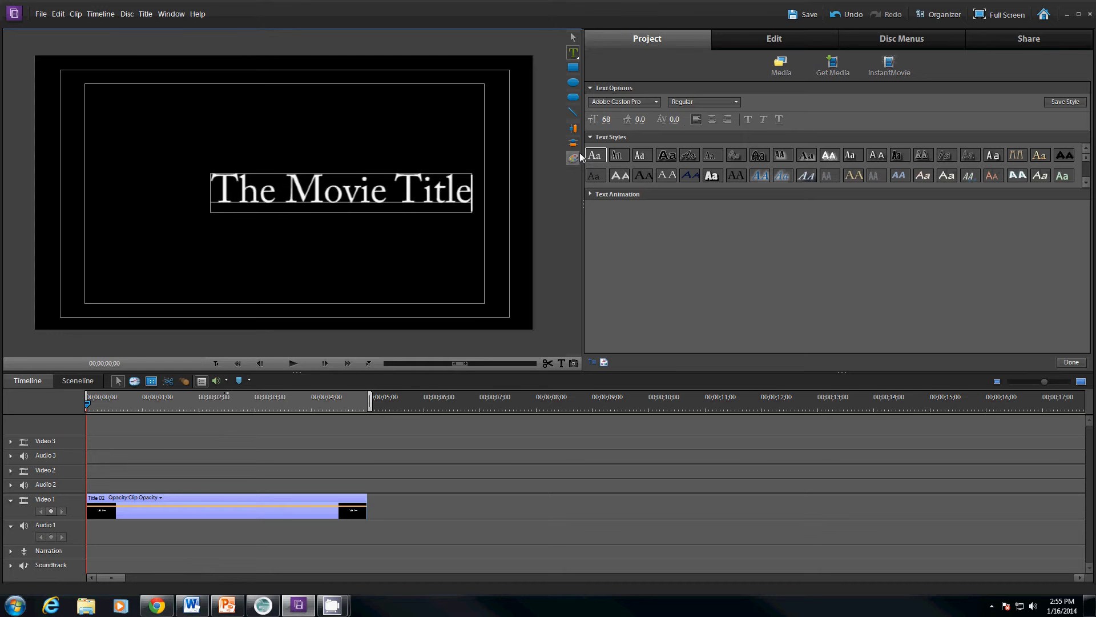
Select the title text and apply the blue slanted small-caps text style with the white glow
key("shift+Left")
key("shift+Left")
key("shift+Left")
key("shift+Left")
key("shift+Left")
key("shift+Left")
key("shift+Left")
key("shift+Left")
key("shift+Left")
key("shift+Left")
key("shift+Left")
key("shift+Left")
key("shift+Left")
key("shift+Left")
key("shift+Left")
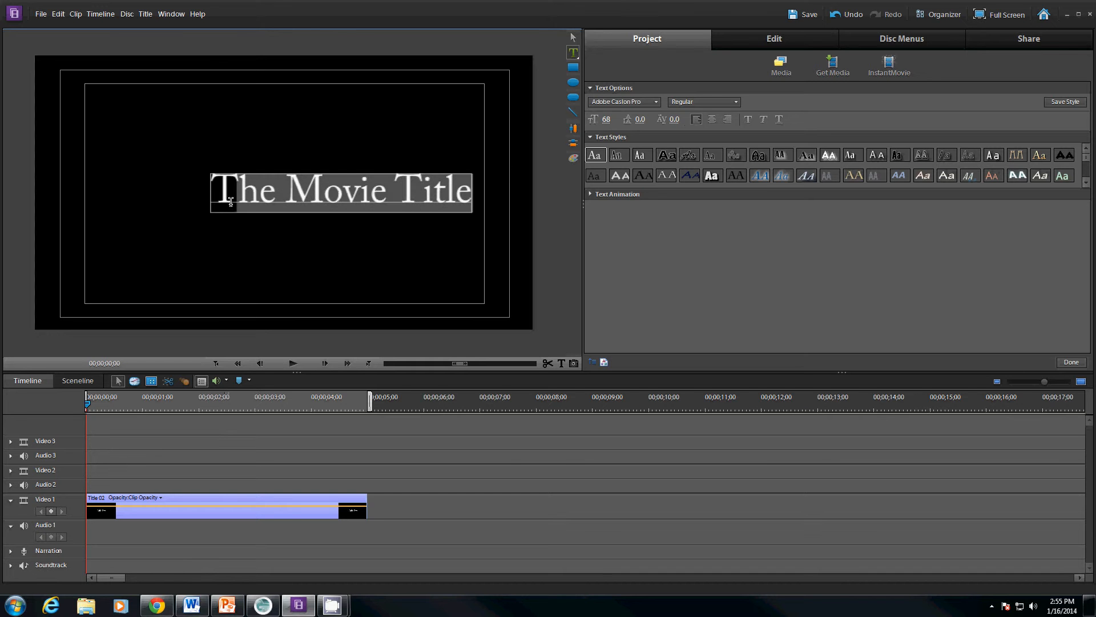
mouse_move(608, 122)
left_mouse_down()
mouse_move(632, 122)
mouse_move(580, 122)
mouse_move(610, 119)
left_mouse_up()
left_click(761, 176)
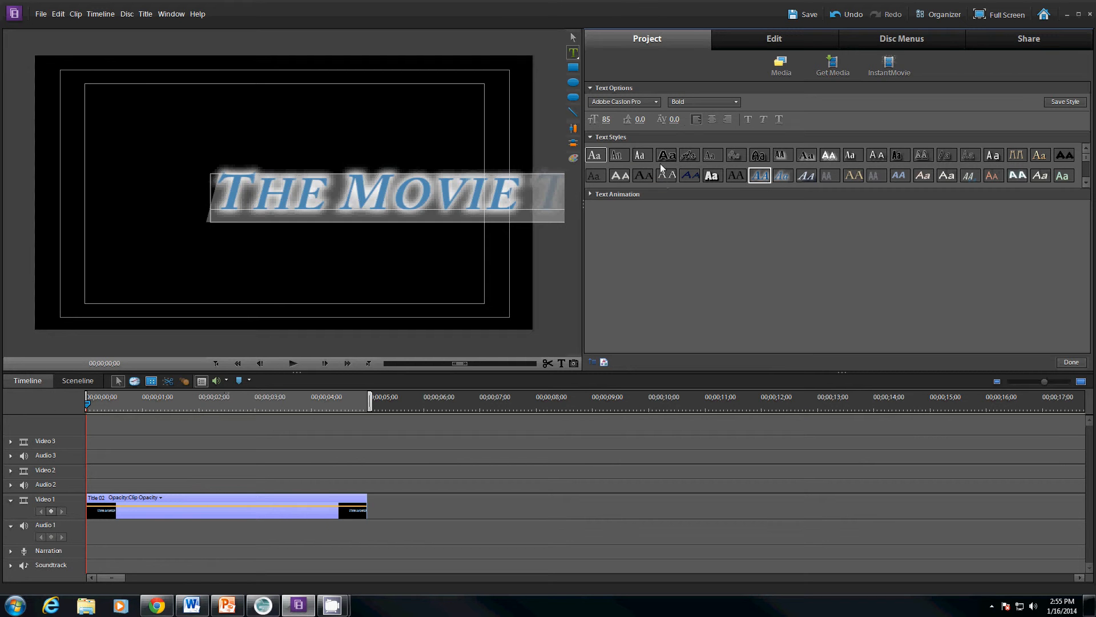
Set the title's font size to 70, center it horizontally and vertically in the frame, and finish title editing
left_click(572, 145)
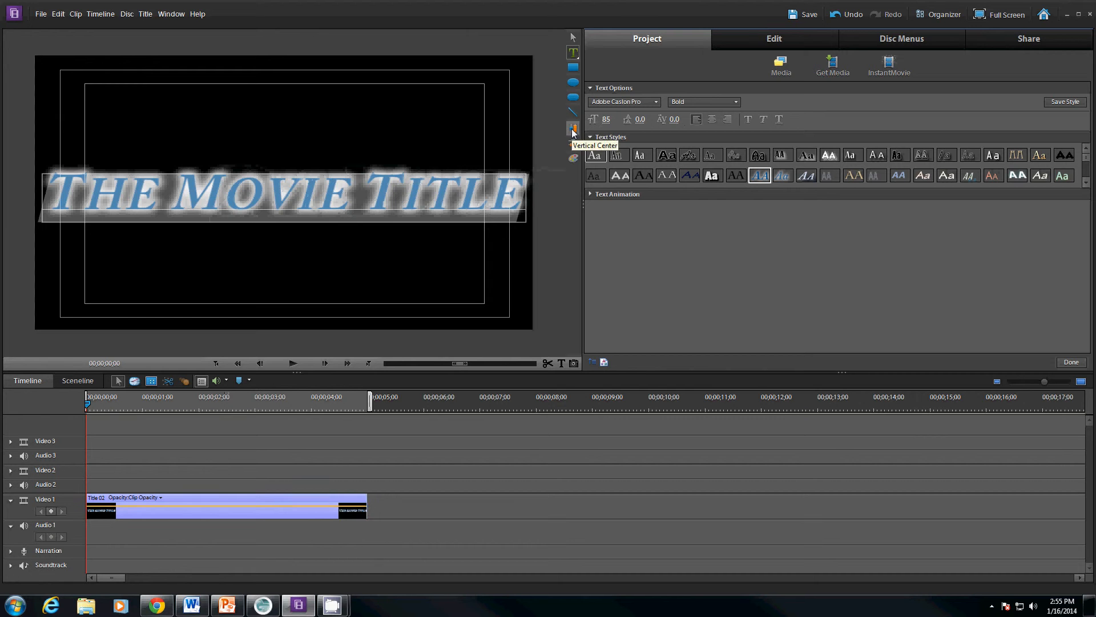
left_click(573, 133)
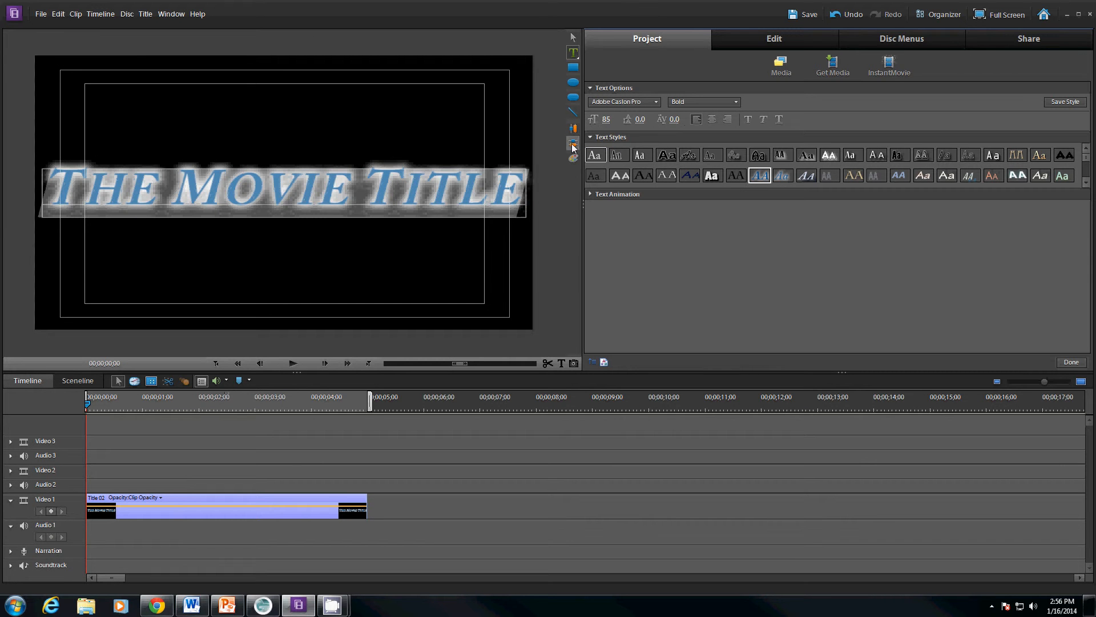
left_click_drag(605, 120, 591, 122)
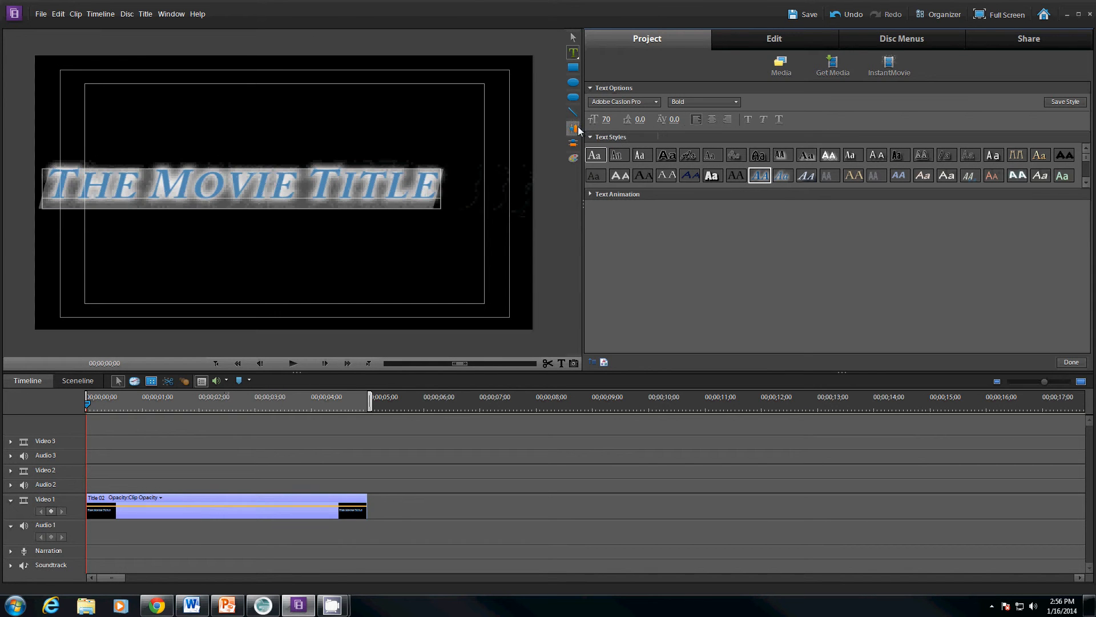
left_click(574, 131)
left_click(573, 144)
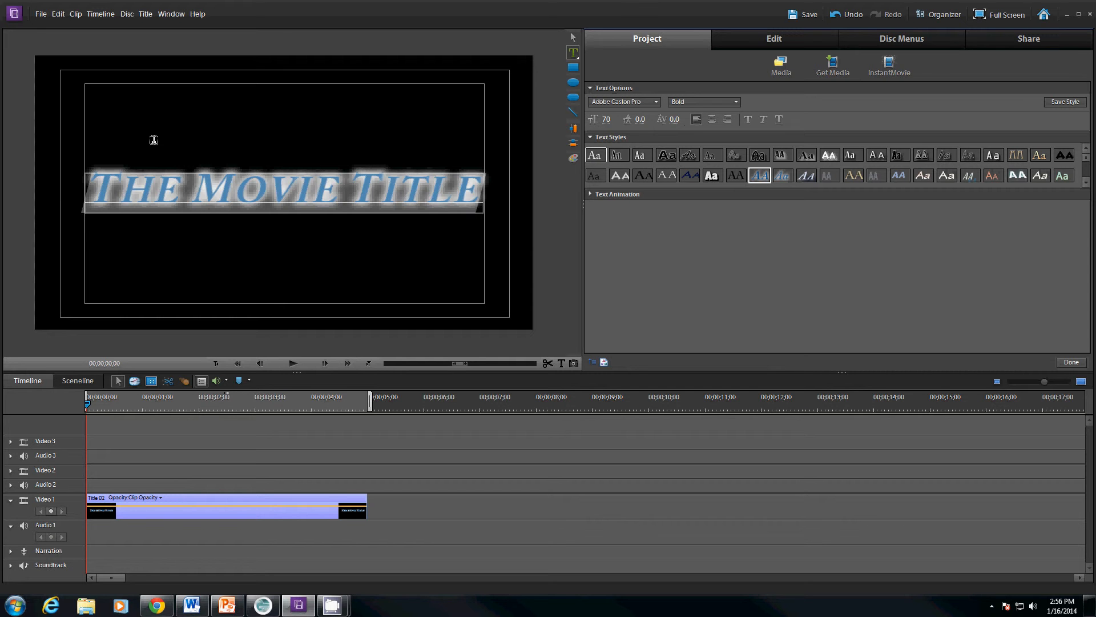
left_click(1072, 362)
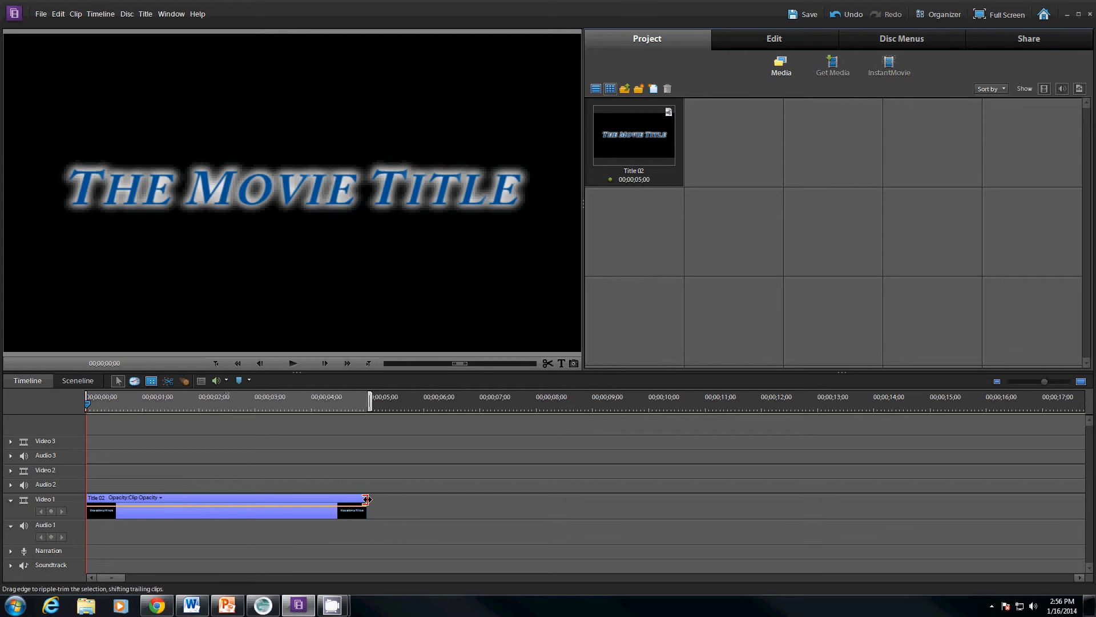
Extend the title clip on the Video 1 track to 10 seconds
left_click_drag(367, 499, 649, 491)
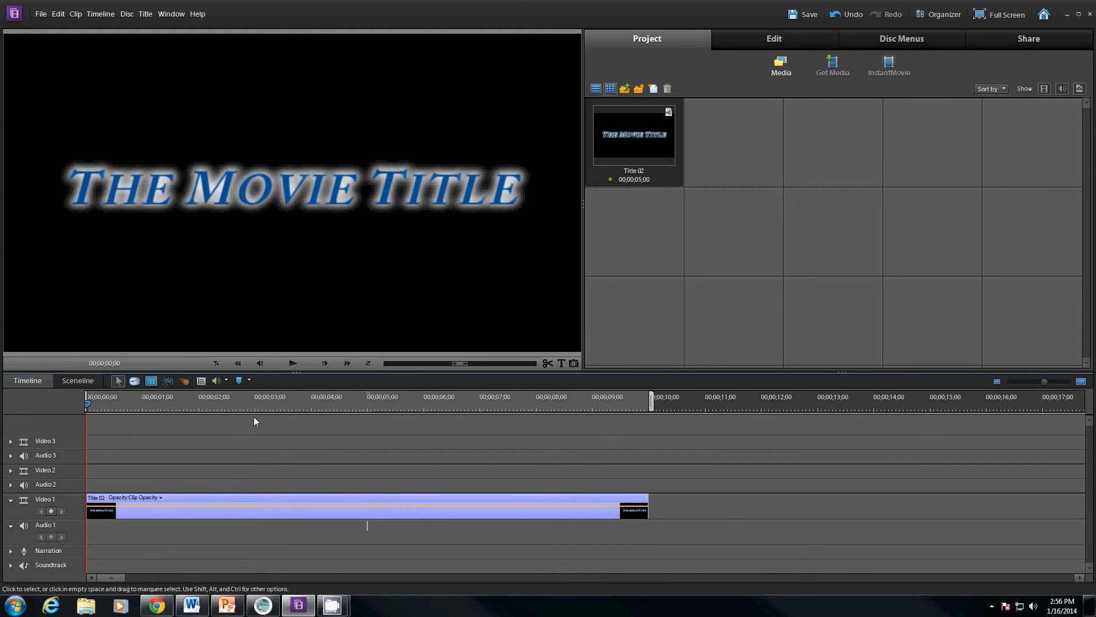
mouse_move(649, 503)
left_mouse_down()
mouse_move(341, 500)
mouse_move(649, 499)
left_mouse_up()
Open the title clip's properties and expand its Motion and Opacity settings
left_click(204, 380)
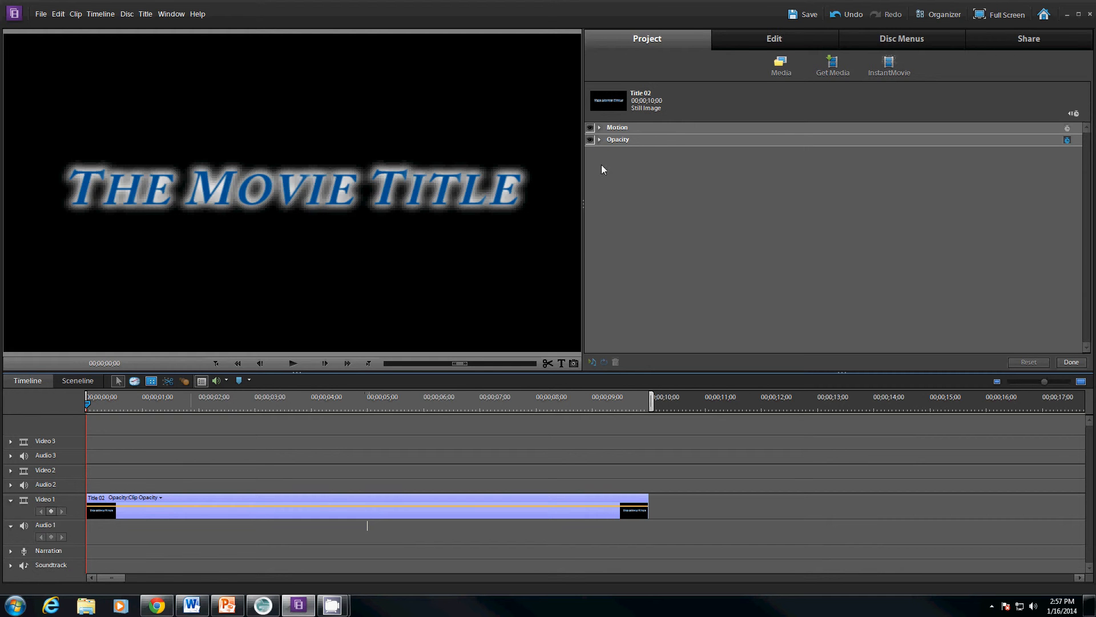
left_click(599, 129)
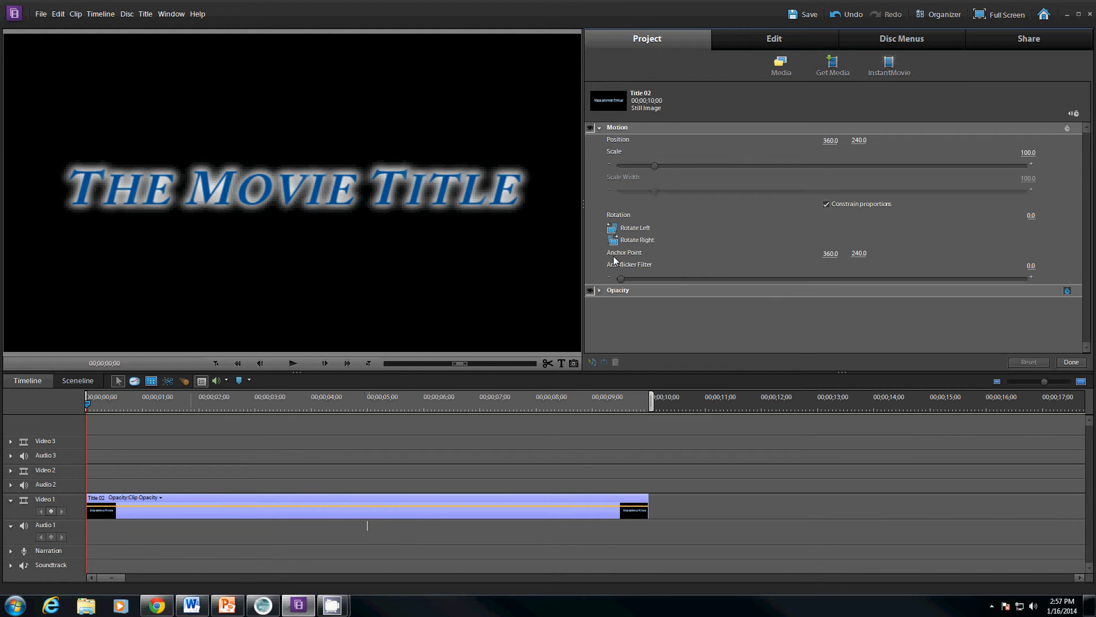
left_click(600, 291)
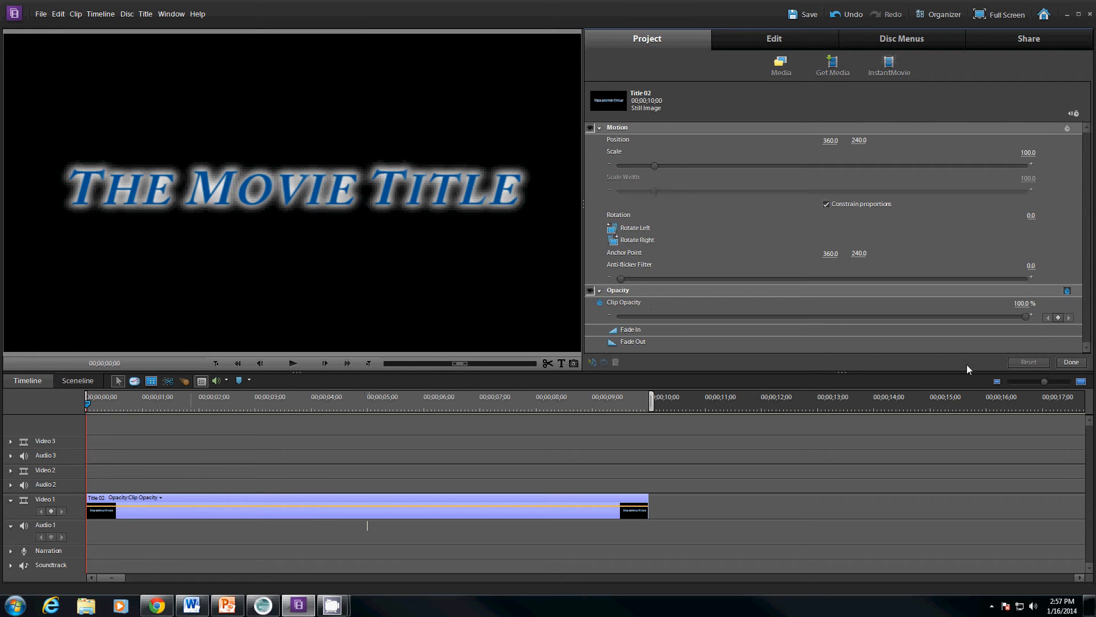
Try the title's clip opacity at 0% and about 53%, and bring it back to 100%
left_click_drag(1028, 322, 602, 328)
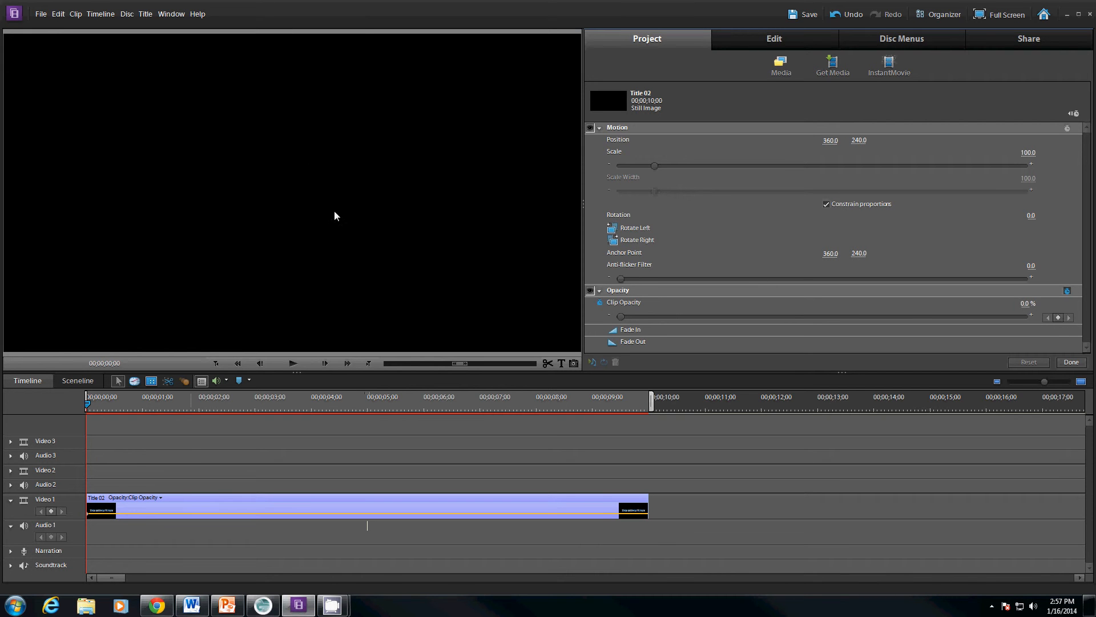
left_click_drag(621, 316, 834, 317)
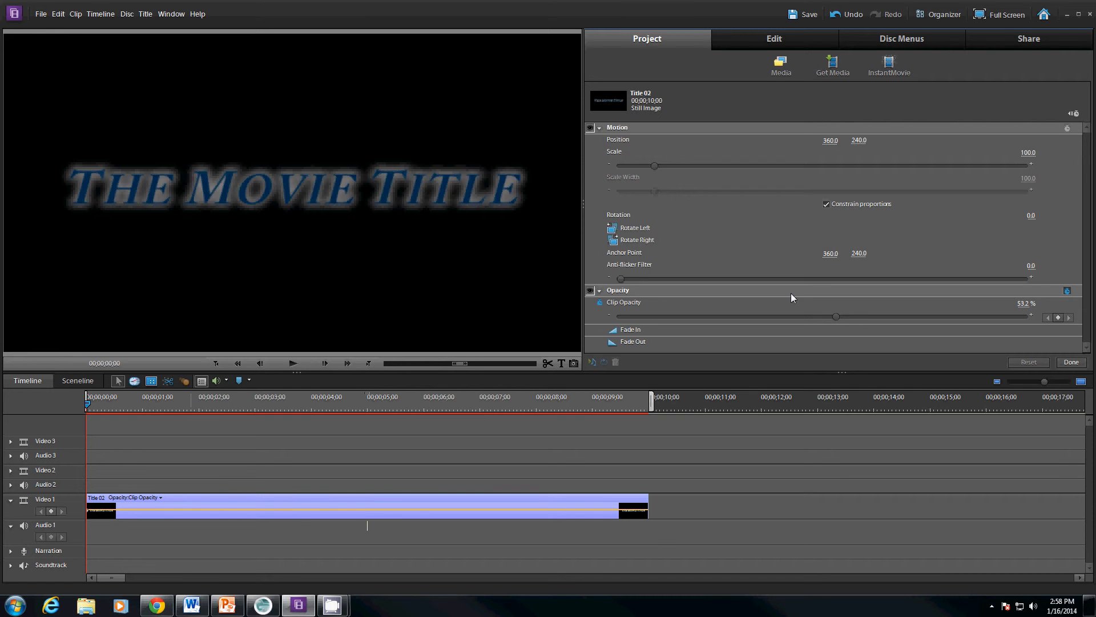
left_click_drag(837, 316, 1029, 318)
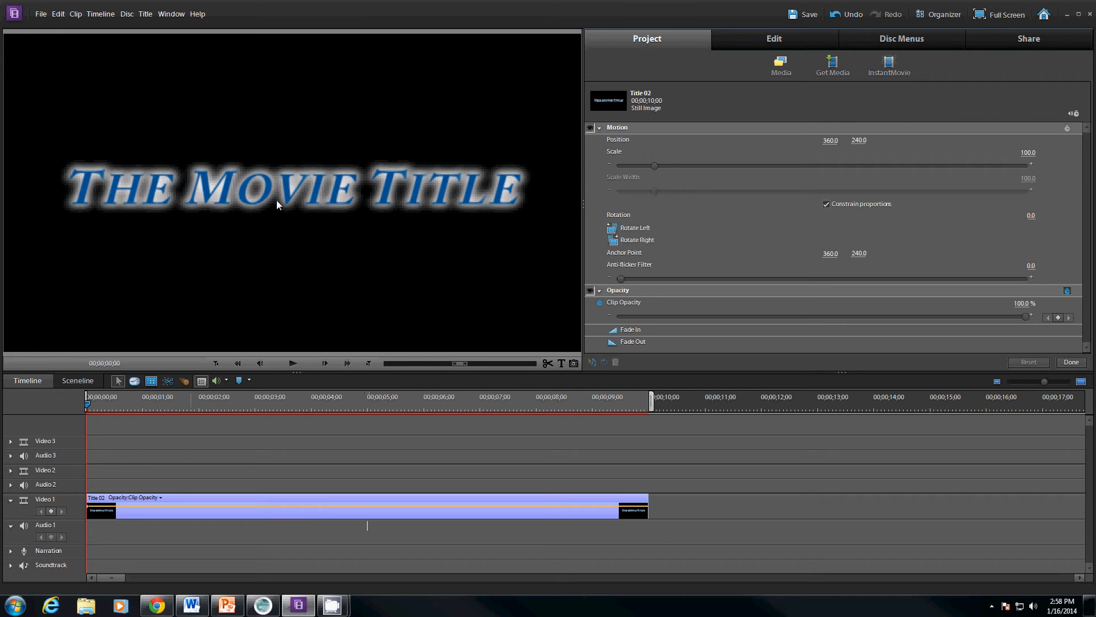
Add a fade in and a fade out to the title clip, play it through, and move the playhead back into the clip
left_click(613, 331)
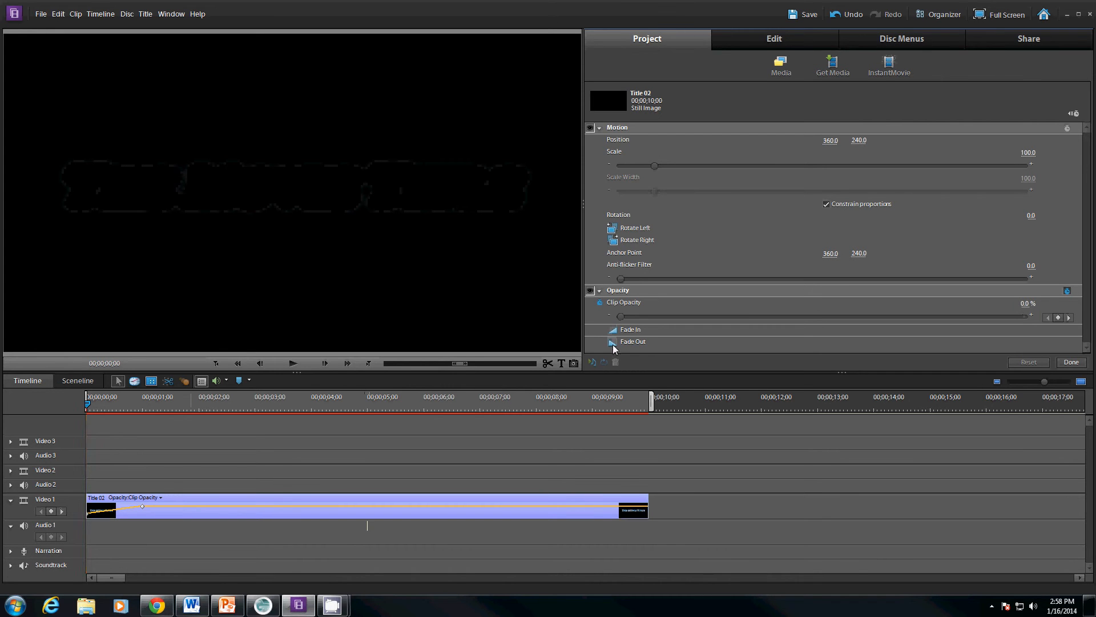
left_click(613, 344)
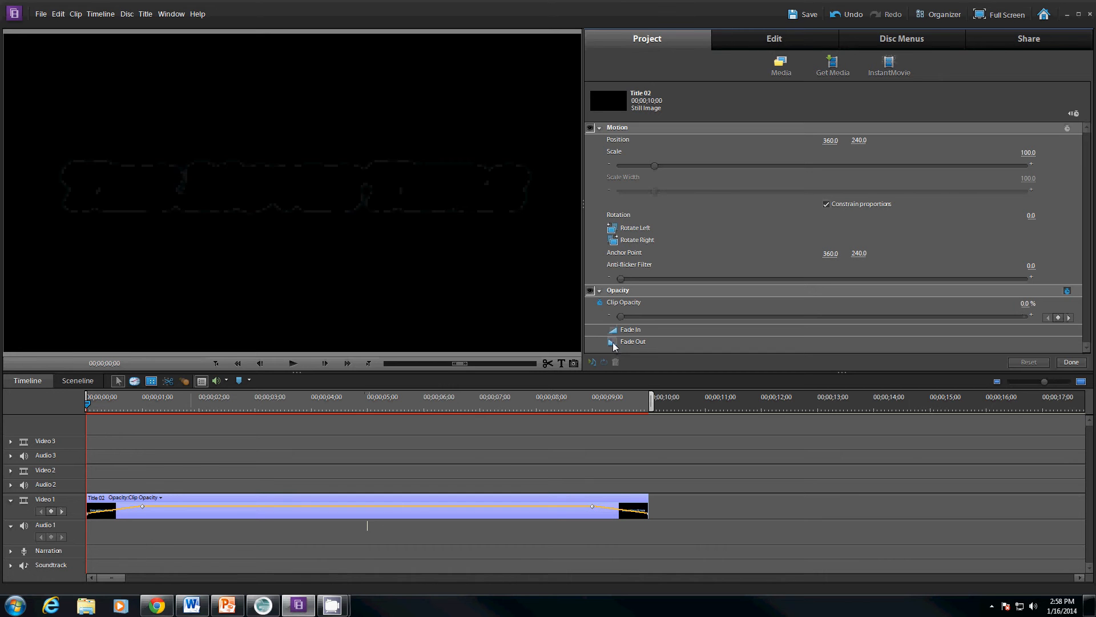
left_click(297, 366)
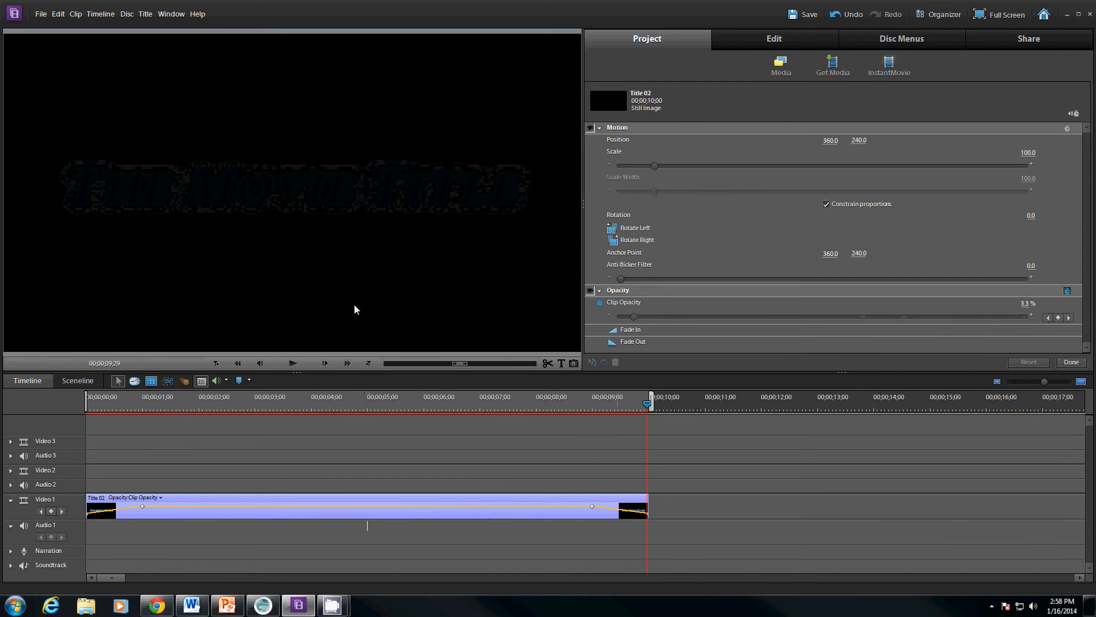
left_click_drag(649, 406, 425, 418)
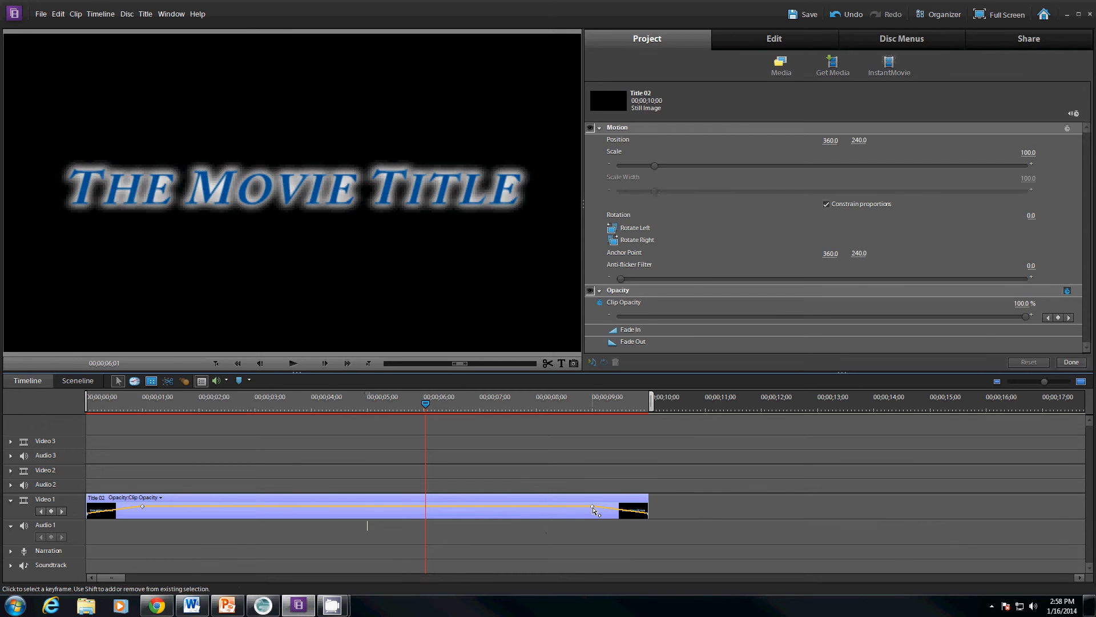
left_click_drag(426, 403, 299, 407)
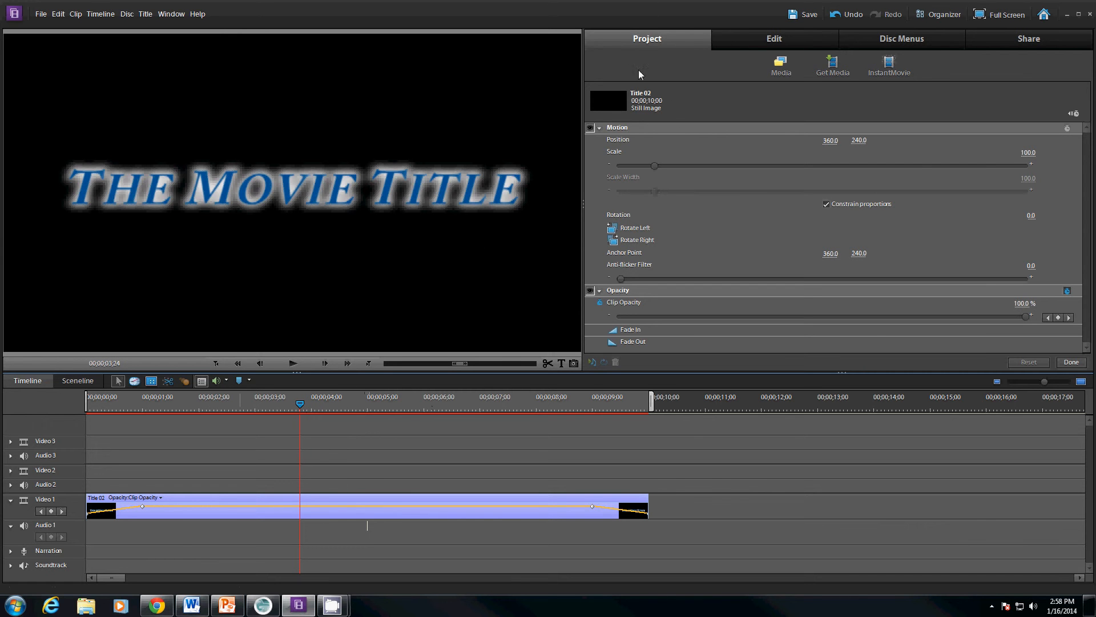
Show the title clip's keyframes and move the playhead to just past the end of the fade in, about 1 second
left_click(1076, 115)
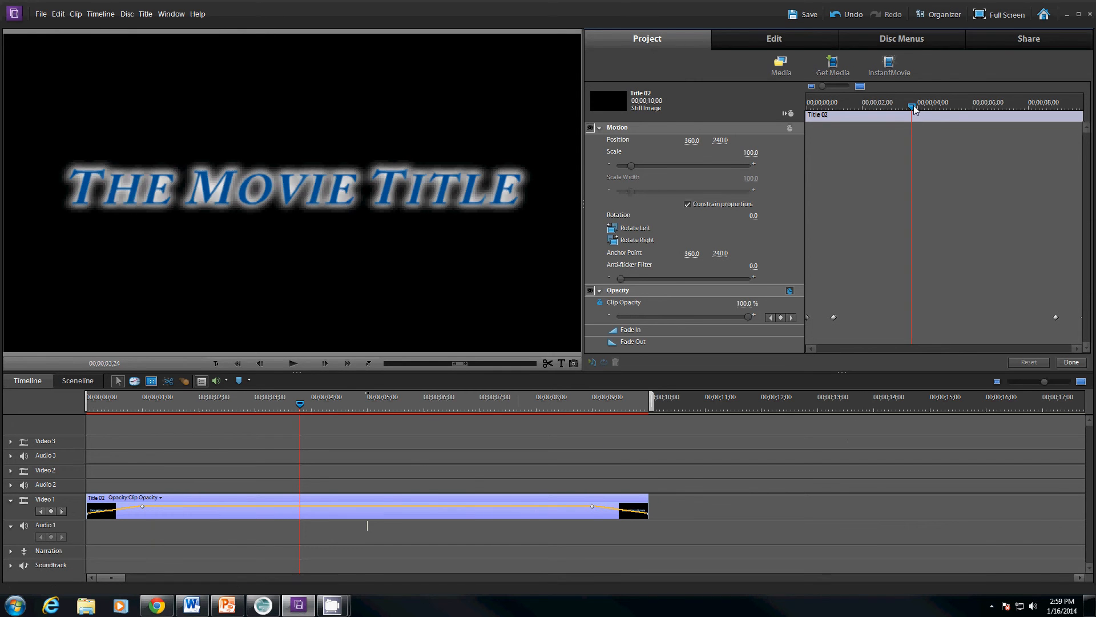
mouse_move(913, 105)
left_mouse_down()
mouse_move(1014, 117)
mouse_move(846, 119)
left_mouse_up()
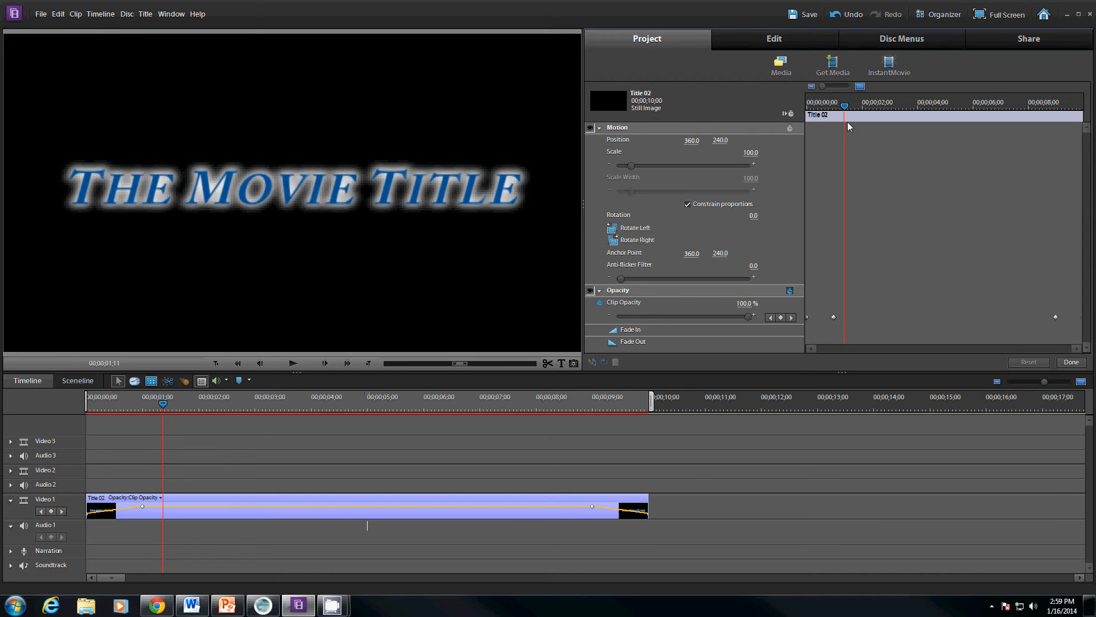
left_click_drag(846, 110, 836, 111)
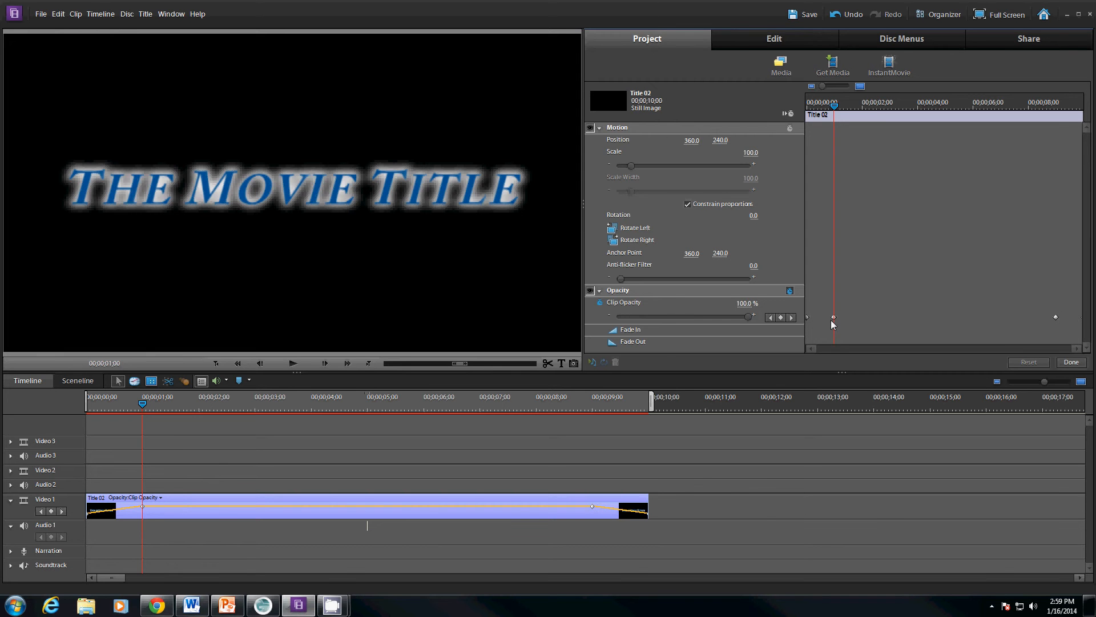
left_click_drag(836, 114, 840, 115)
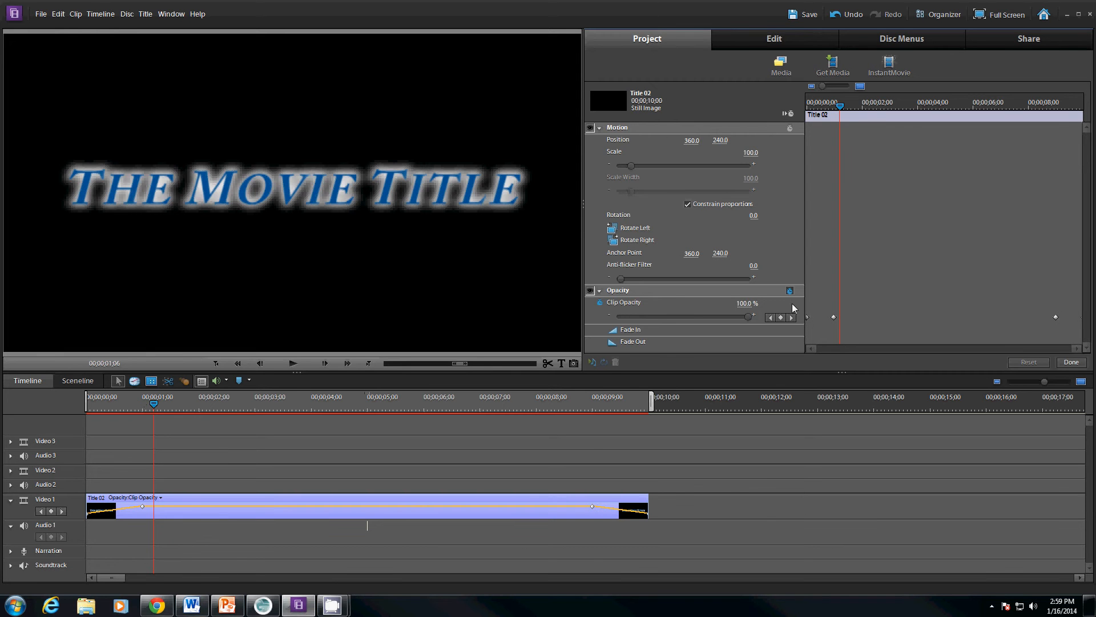
Step backward and forward through the title's opacity keyframes to examine the clip opacity at each one
left_click(769, 318)
left_click(770, 317)
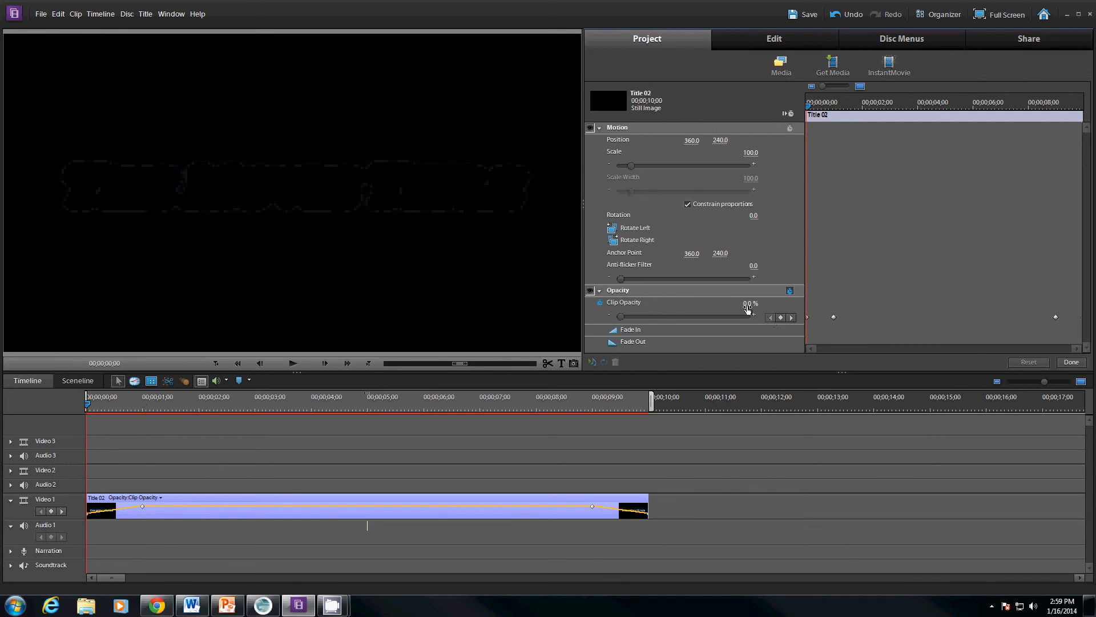
left_click(791, 317)
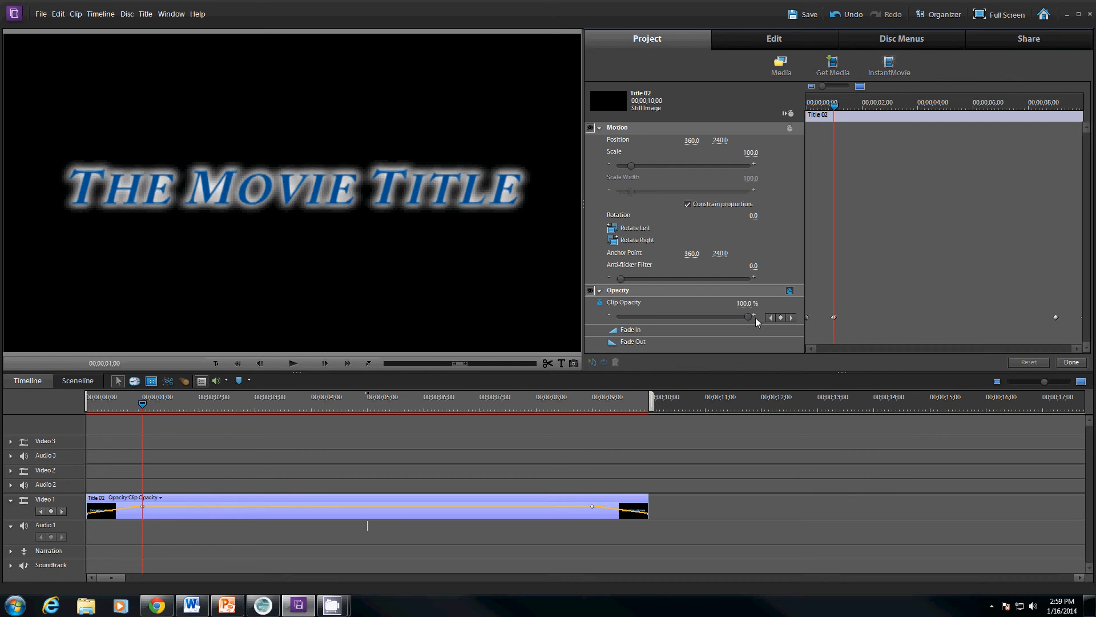
left_click(792, 318)
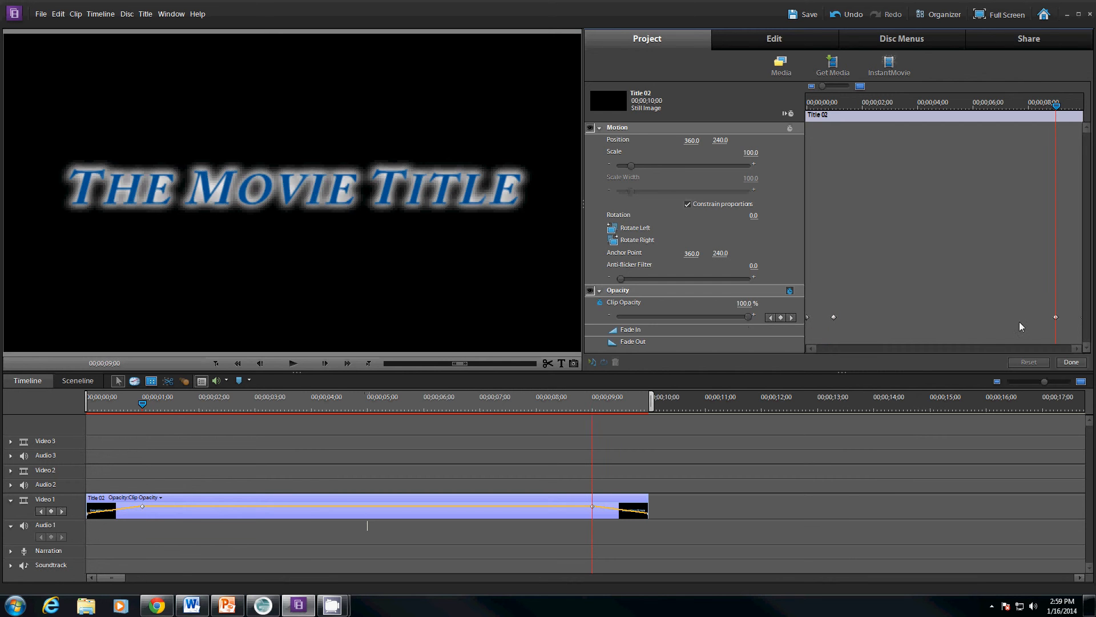
left_click(791, 318)
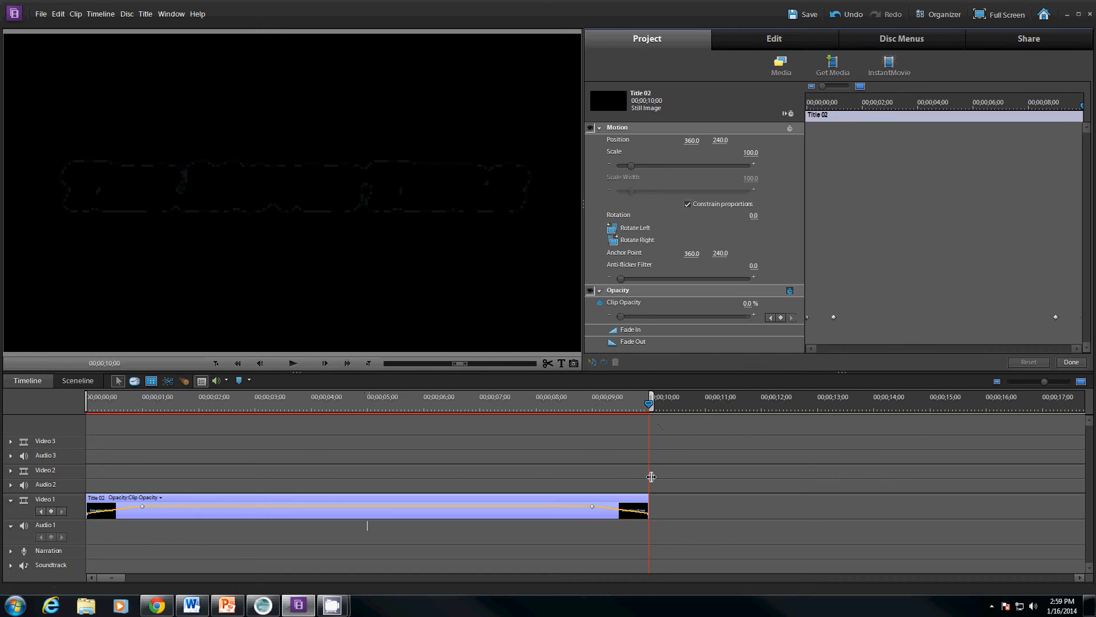
left_click(771, 318)
left_click(771, 318)
left_click(771, 318)
left_click(791, 317)
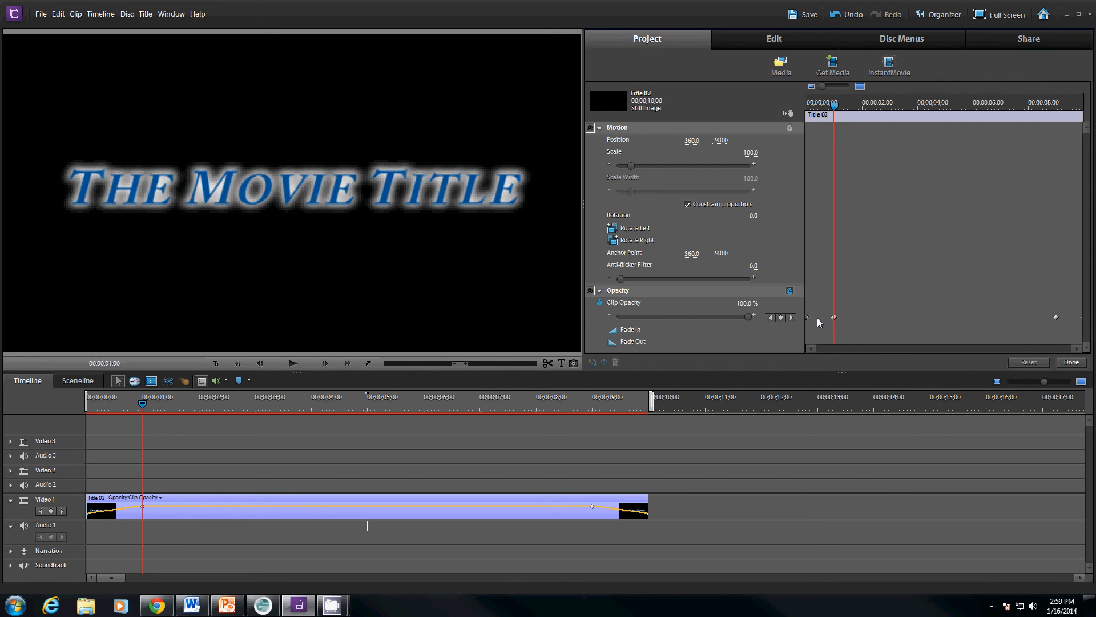
Turn off the title clip's Opacity effect and return the playhead to the start of the clip
left_click(590, 293)
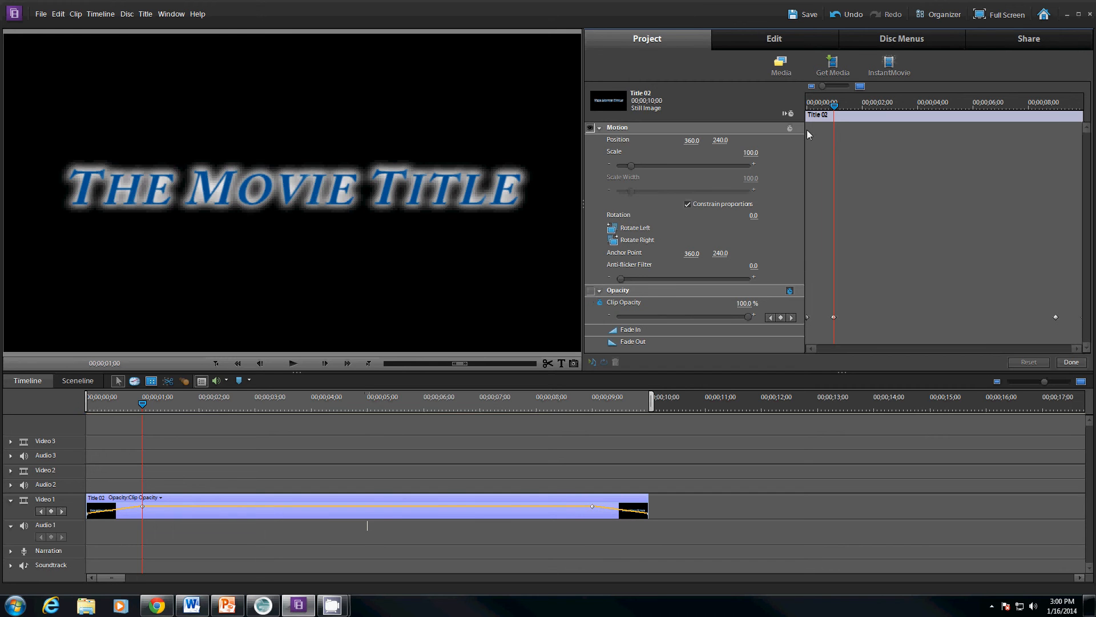
left_click_drag(832, 106, 807, 114)
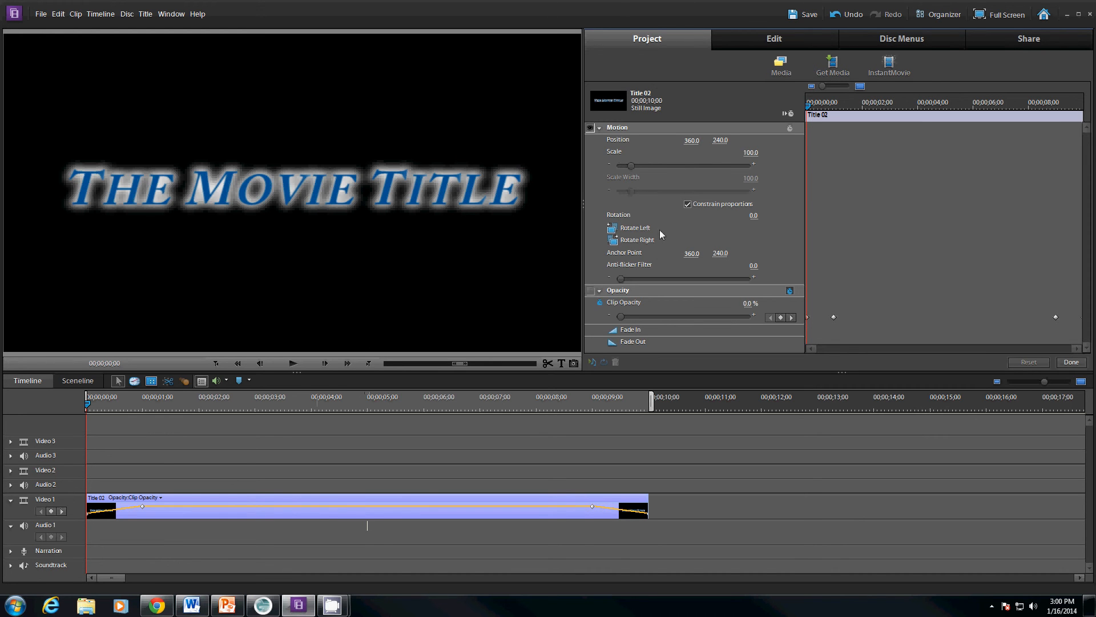
Set the title's Scale to 0 at the start of the clip and turn on keyframe animation for its Motion properties
left_click_drag(633, 167, 618, 171)
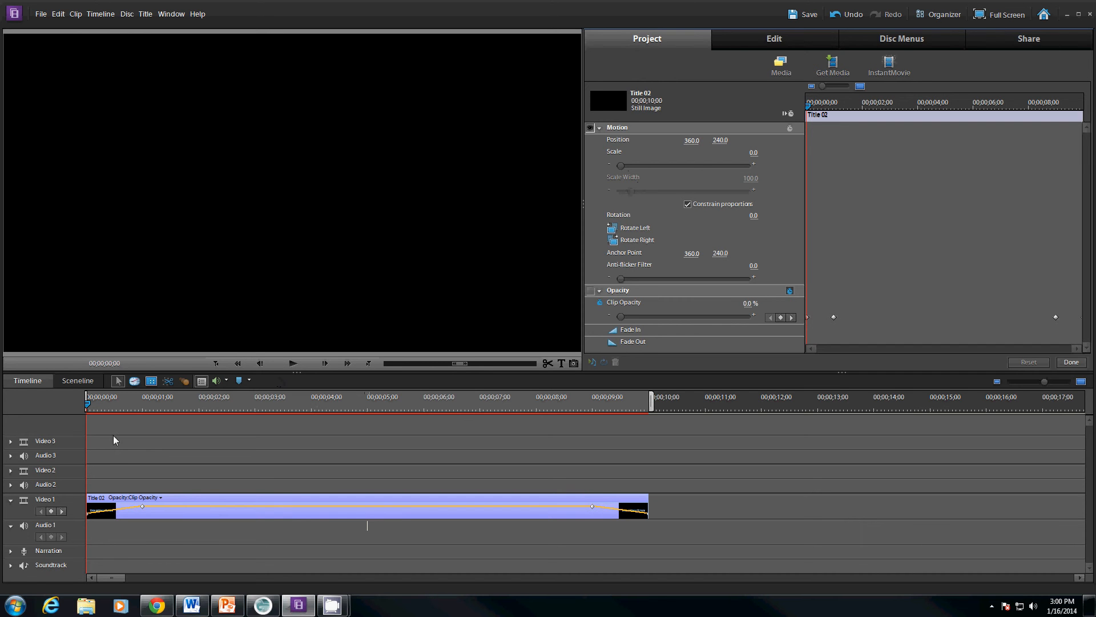
mouse_move(88, 408)
left_mouse_down()
mouse_move(139, 410)
mouse_move(73, 413)
left_mouse_up()
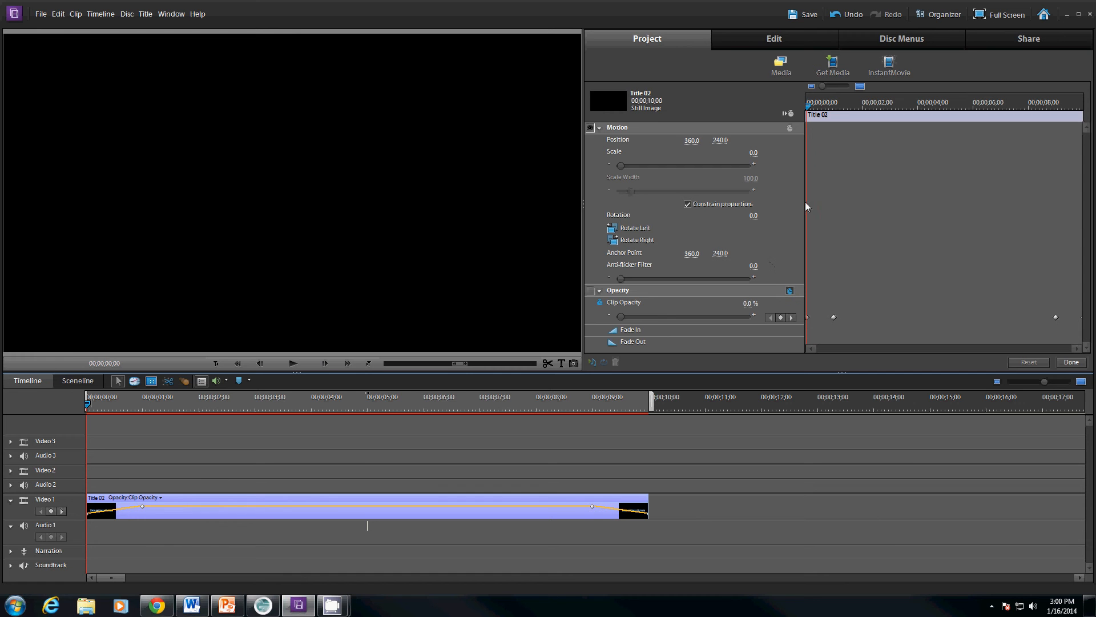
left_click(790, 131)
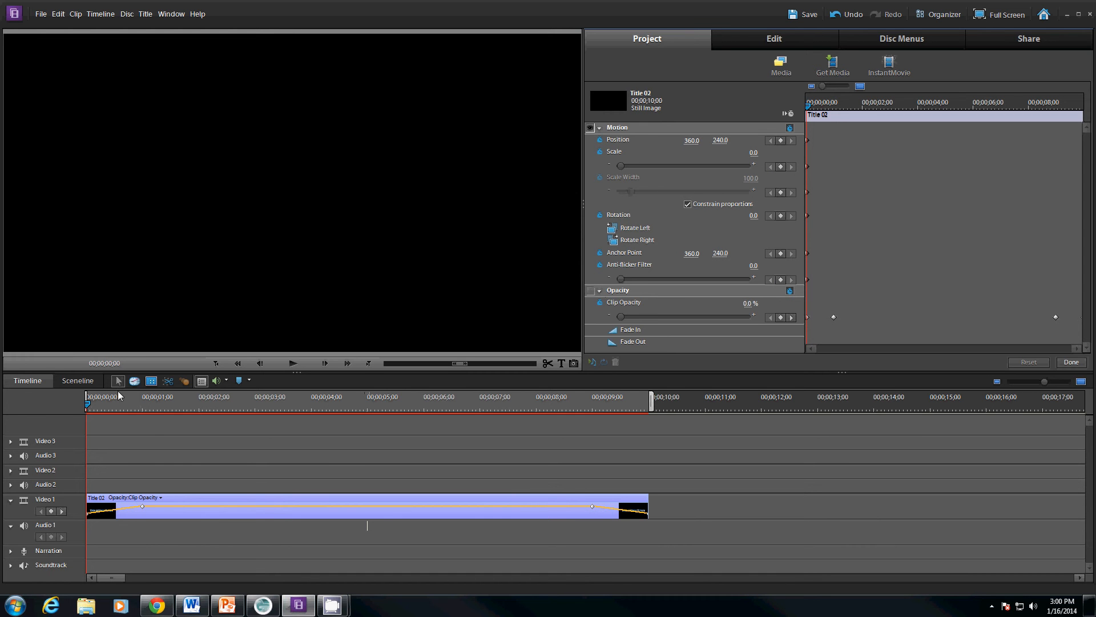
Move the playhead to 2 seconds and set the title's Scale to 100 there
left_click_drag(89, 404, 201, 408)
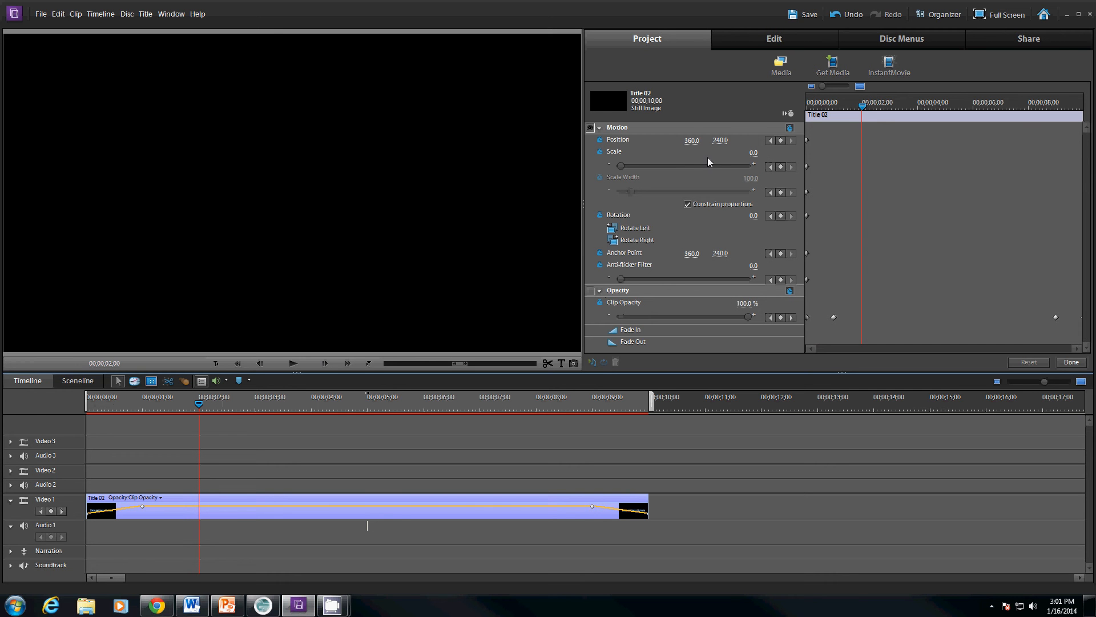
left_click_drag(621, 166, 656, 176)
left_click(742, 152)
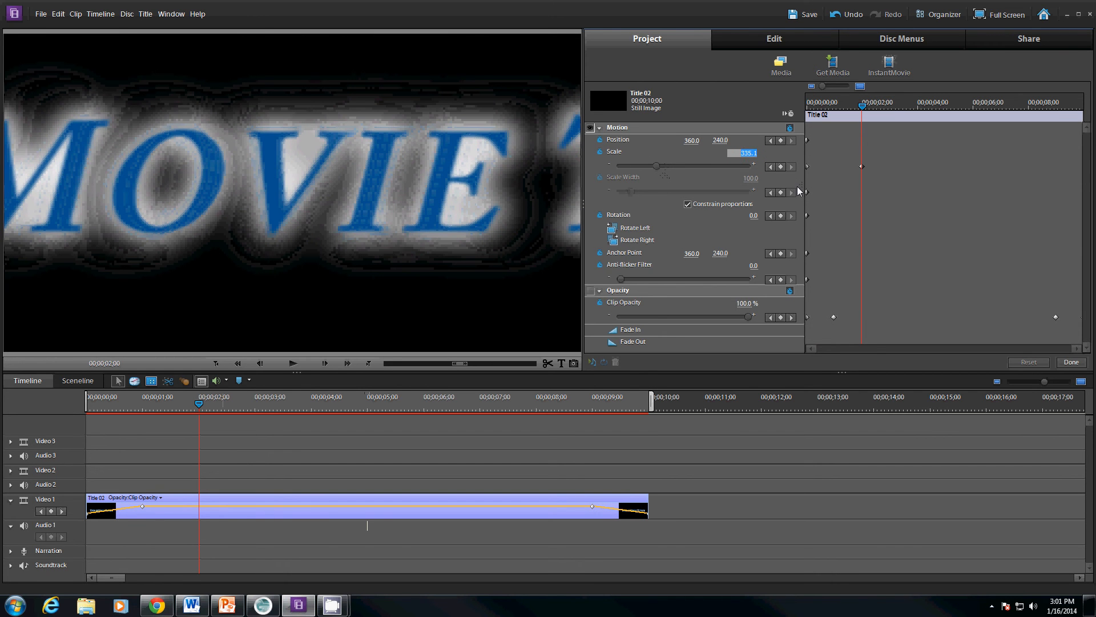
type("100")
key("Return")
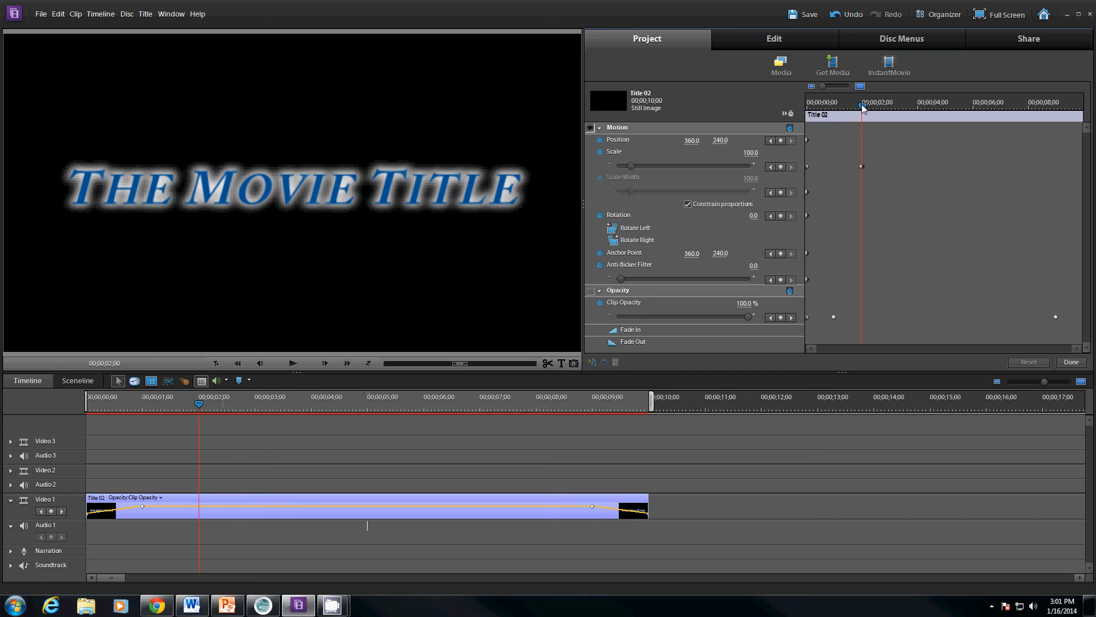
Move the playhead to about 8 seconds and add a Scale keyframe that holds the title's size
mouse_move(862, 106)
left_mouse_down()
mouse_move(801, 124)
mouse_move(862, 114)
left_mouse_up()
left_click_drag(200, 404, 546, 403)
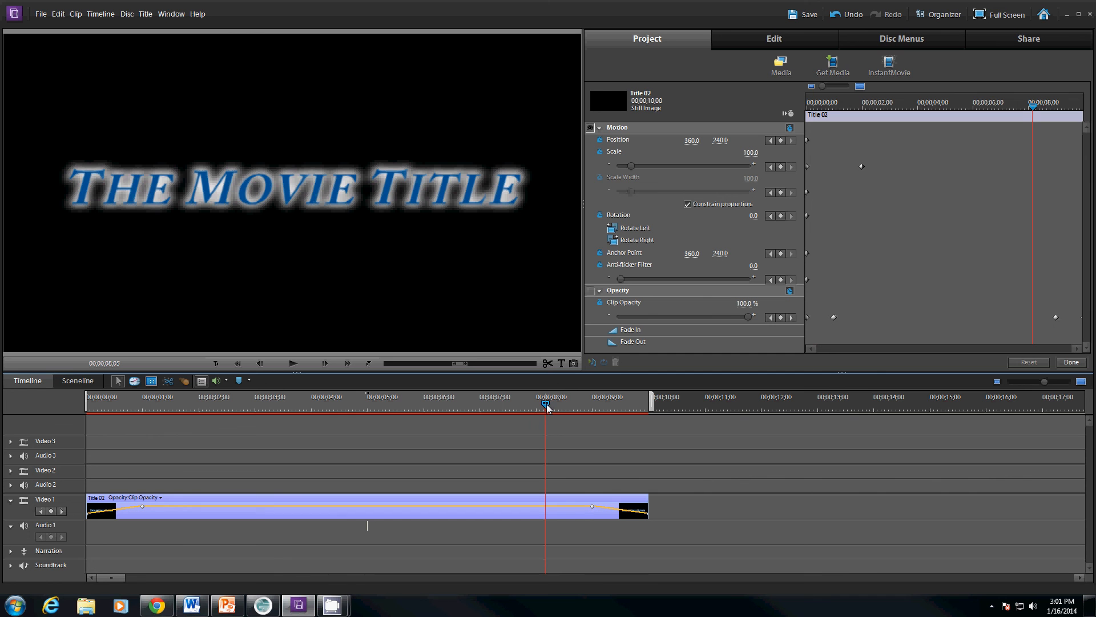
left_click_drag(546, 403, 540, 405)
left_click(781, 166)
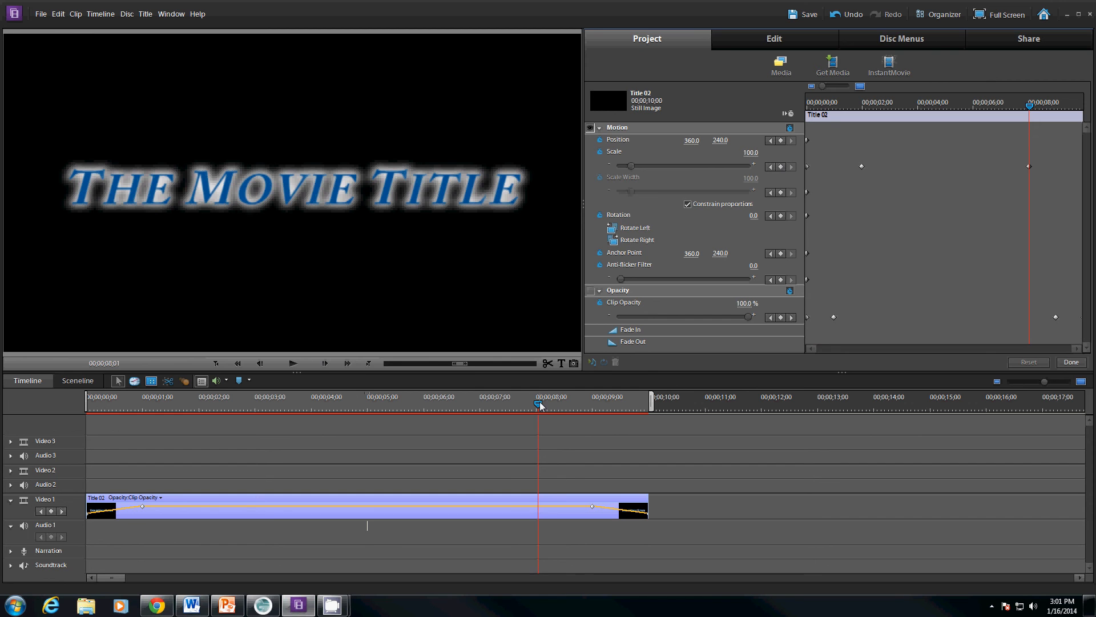
Set the title's Scale to 1200 at the clip's last frame, 00;00;09;29, and play the animation from the start
left_click_drag(540, 406, 650, 408)
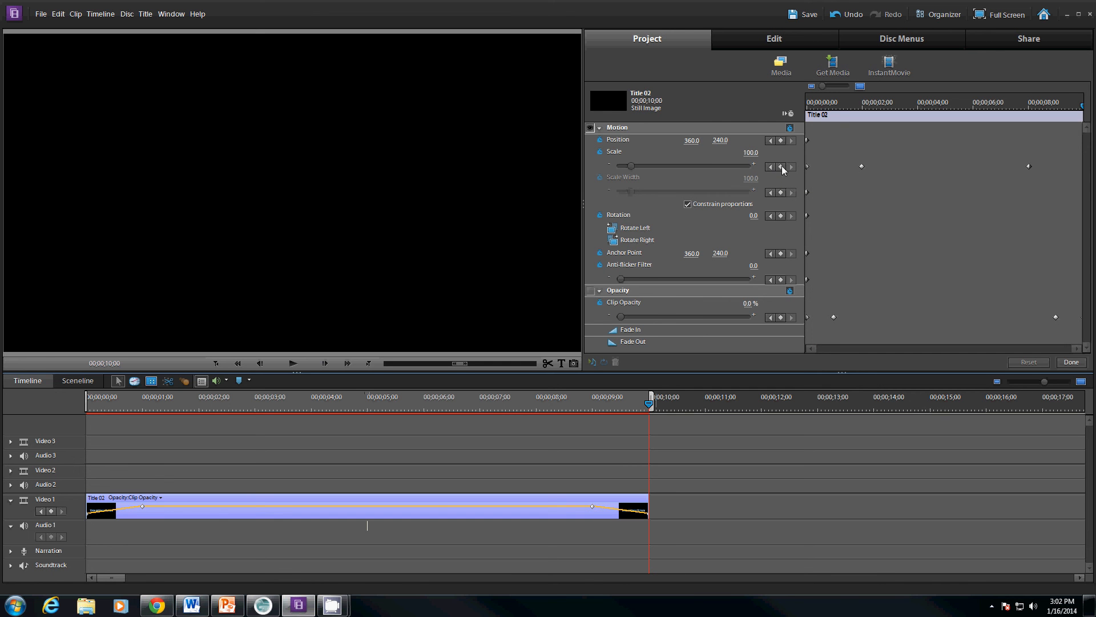
left_click(260, 364)
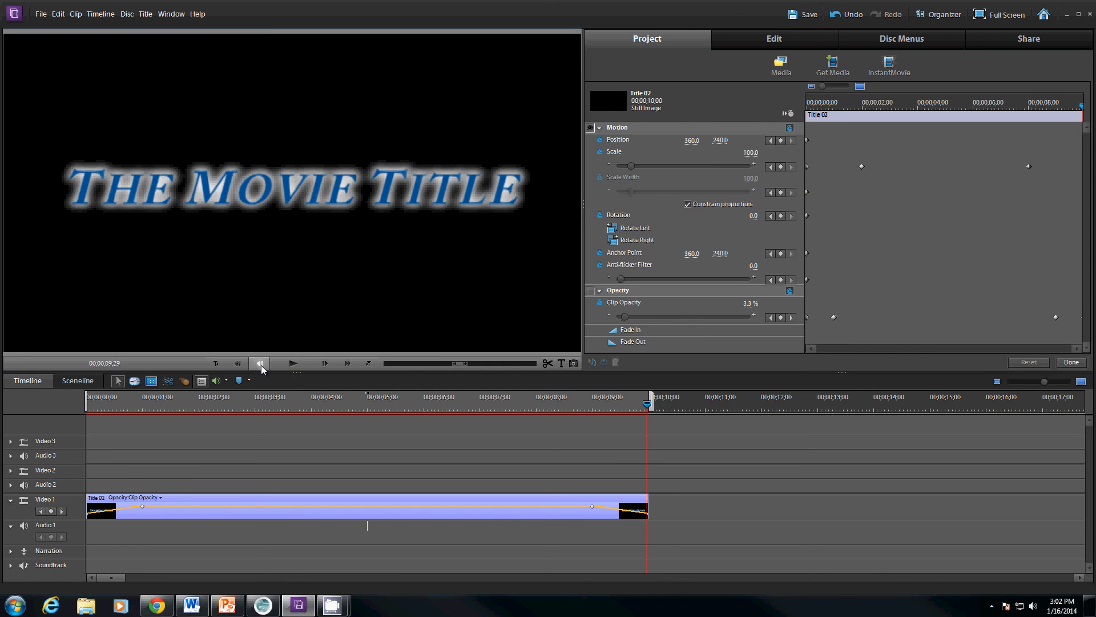
left_click_drag(633, 167, 695, 167)
left_click_drag(750, 167, 786, 168)
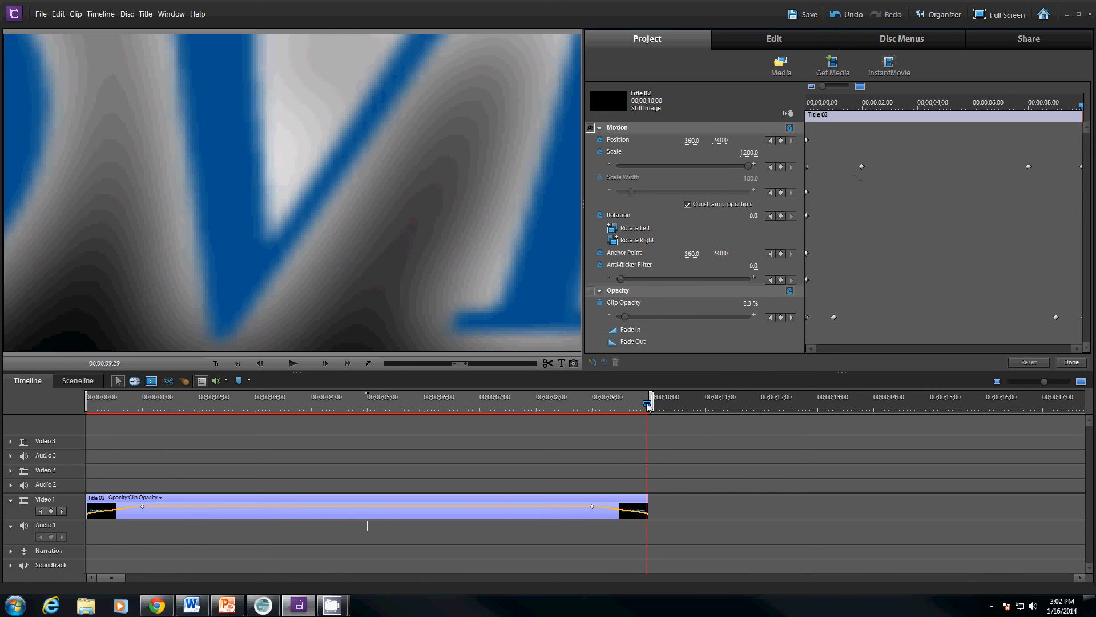
left_click_drag(648, 405, 73, 416)
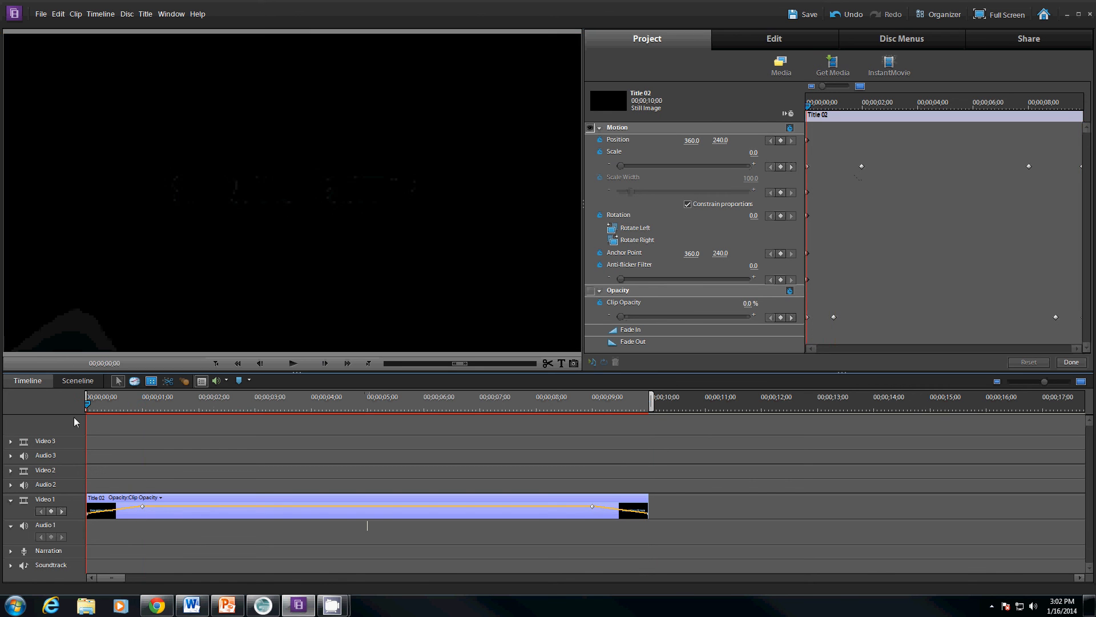
left_click(292, 365)
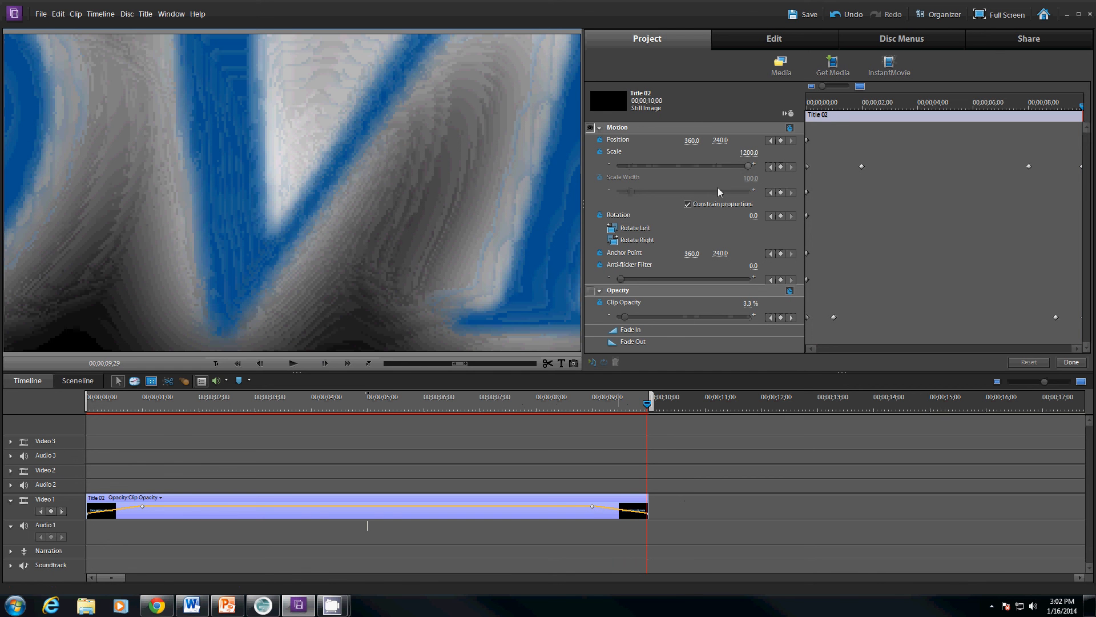
Turn the title clip's Opacity effect back on and replay the animation from the start
left_click(591, 290)
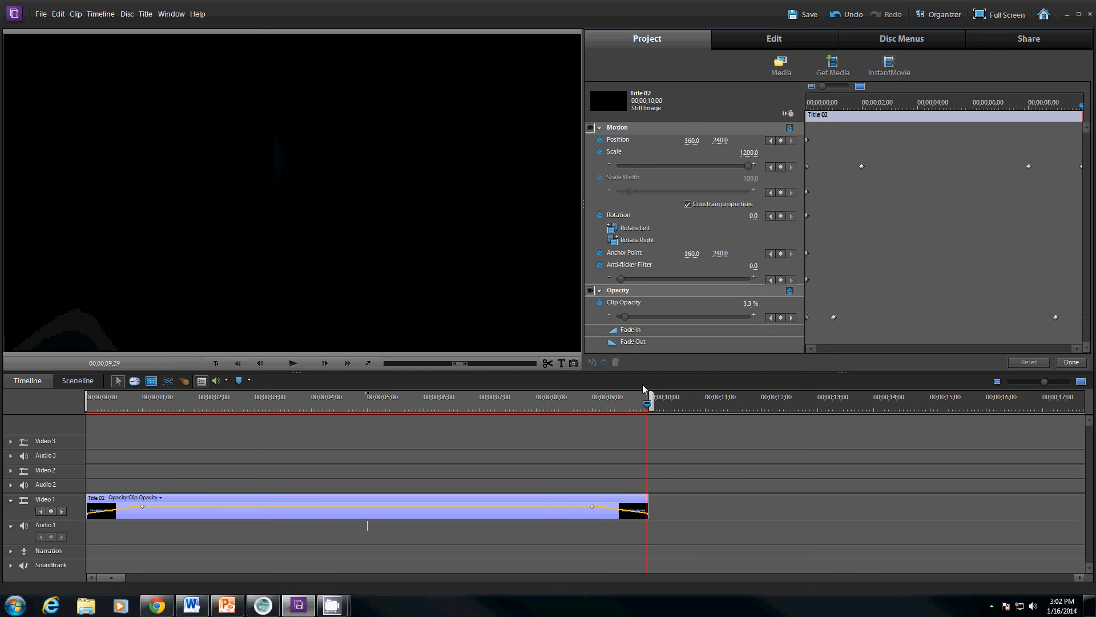
left_click_drag(648, 404, 49, 422)
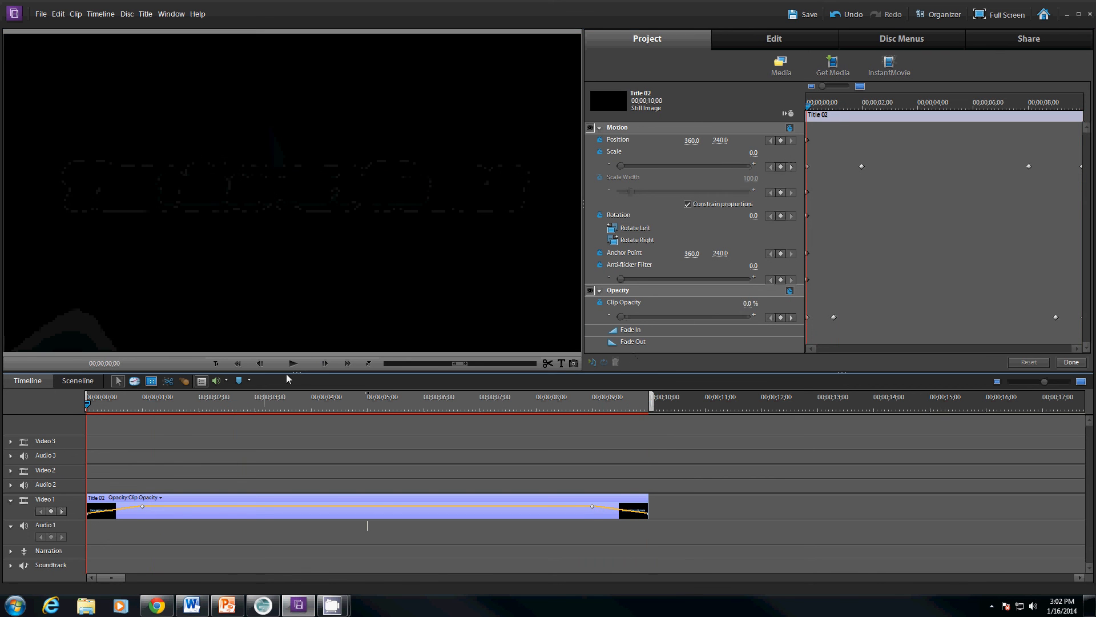
key("space")
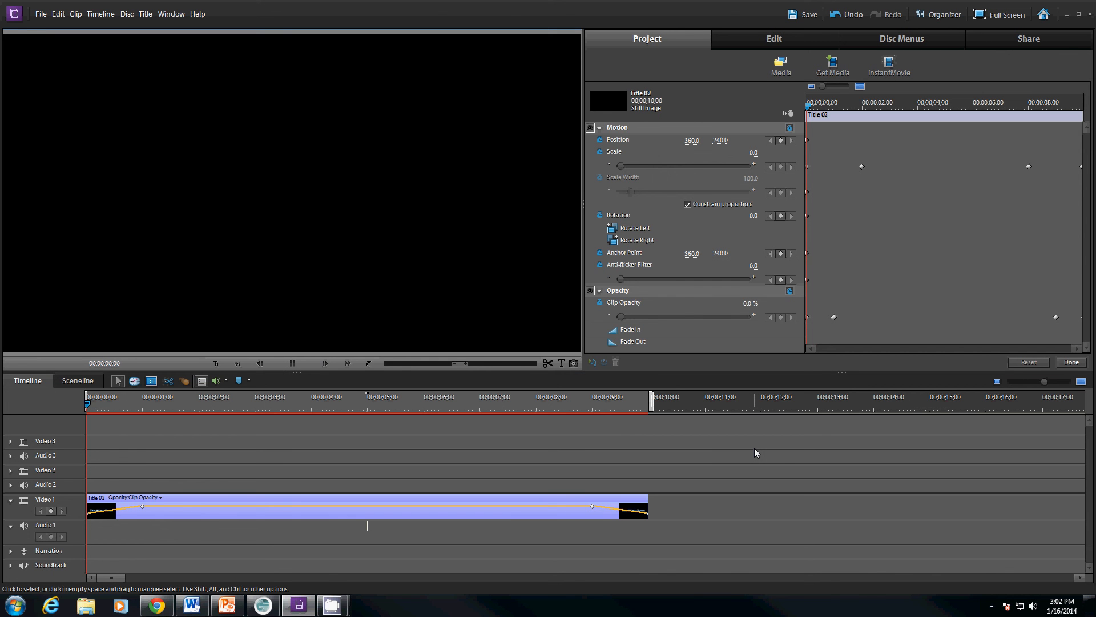